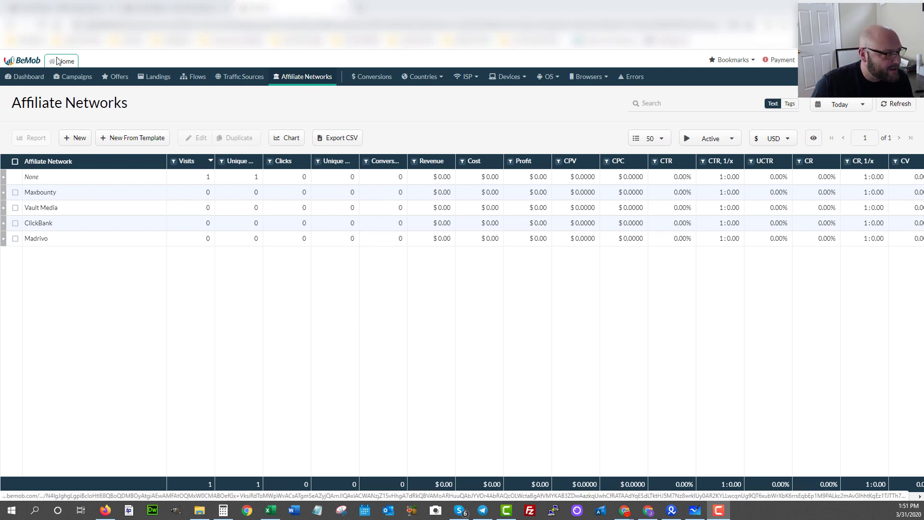
Dismiss the new affiliate network form and select the Vault Media network row.
{"action": "left_click", "coordinate": [72, 139]}
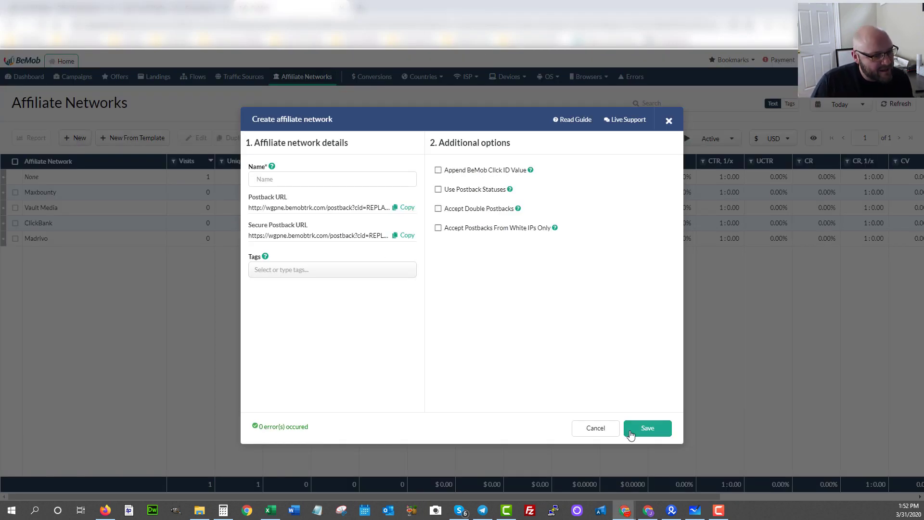
{"action": "left_click", "coordinate": [669, 120]}
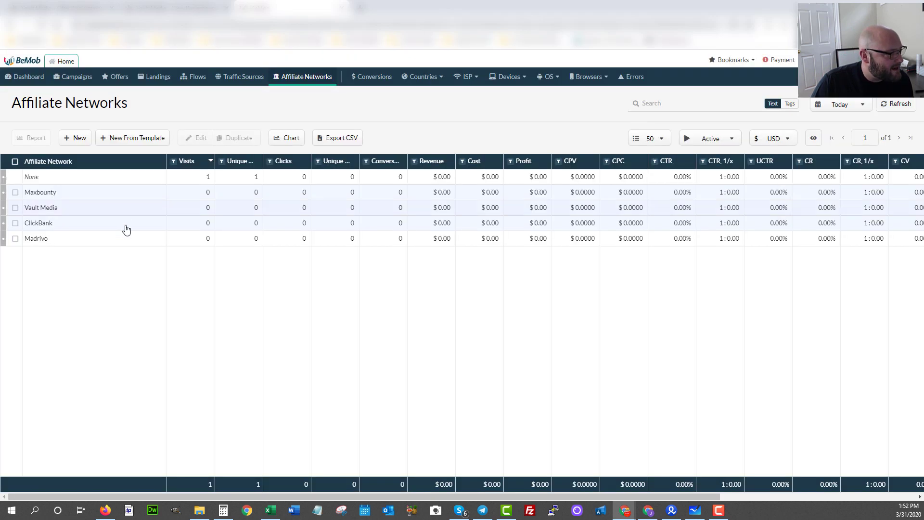
{"action": "left_click", "coordinate": [30, 210]}
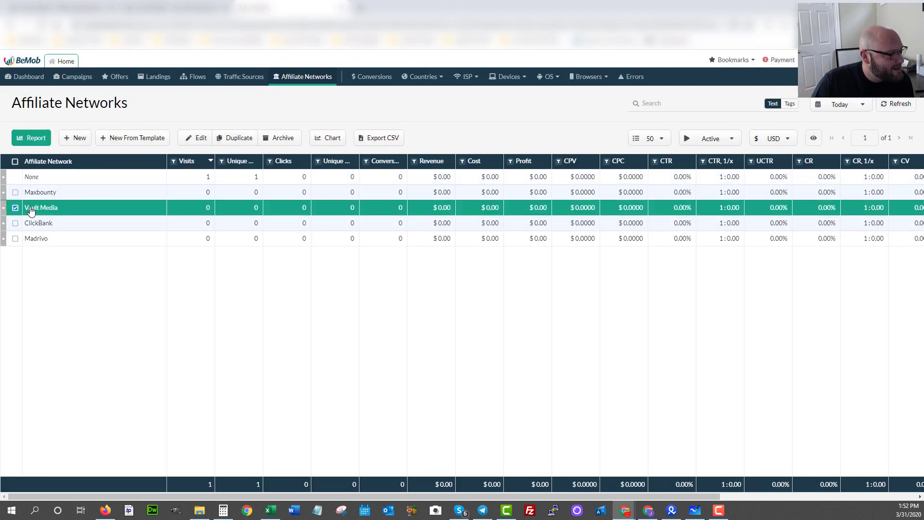
Open Vault Media's settings, copy its postback URL, and go to the Everflow tab.
{"action": "left_click", "coordinate": [201, 138]}
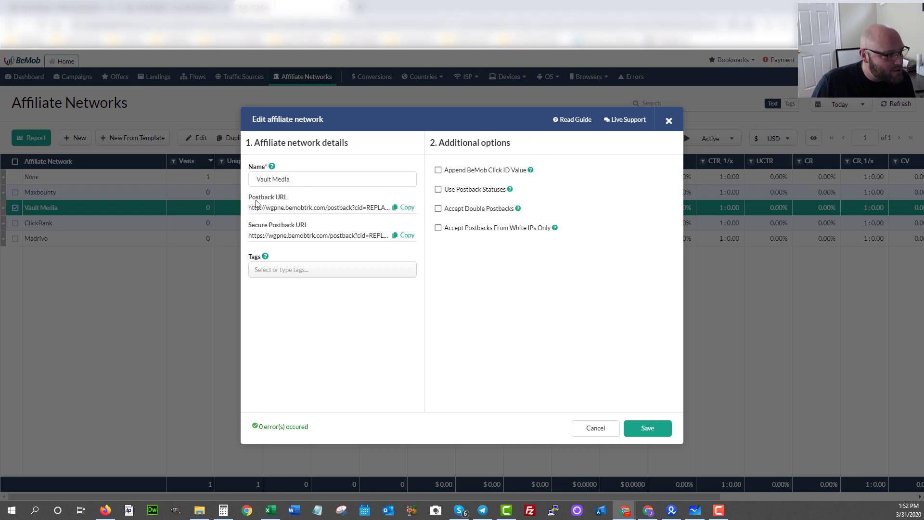
{"action": "left_click", "coordinate": [408, 208]}
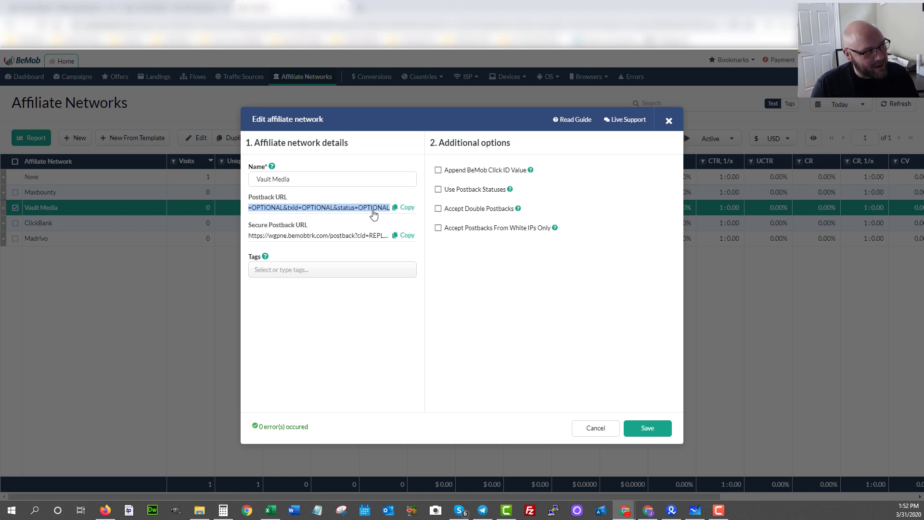
{"action": "left_click", "coordinate": [174, 7]}
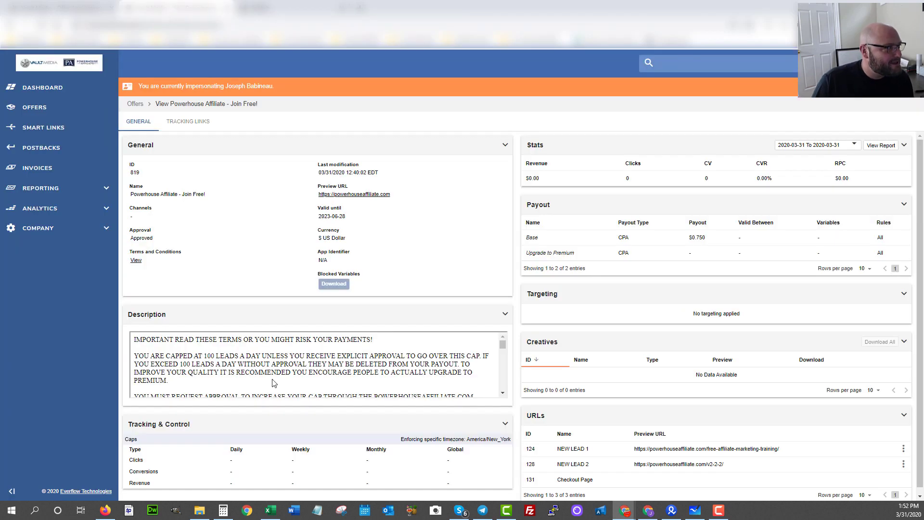
Navigate from the Everflow dashboard through Offers to the Conversions postbacks page.
{"action": "left_click", "coordinate": [41, 94]}
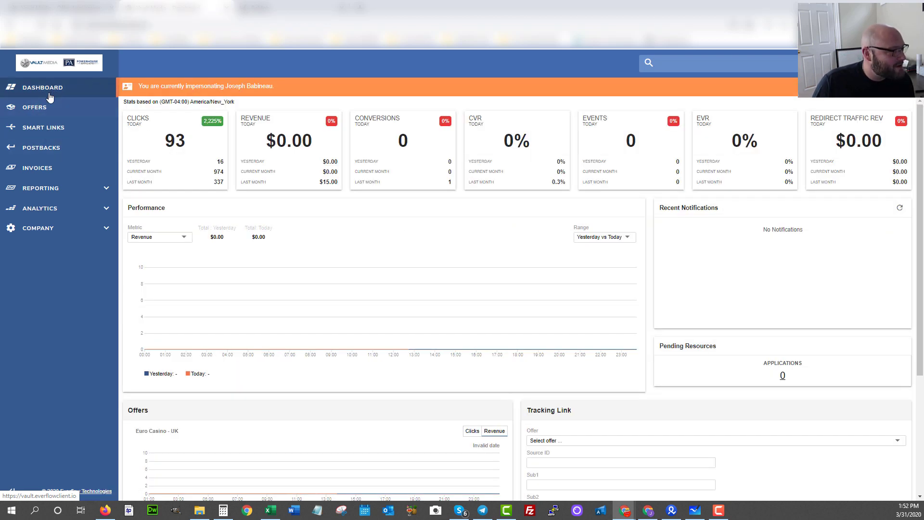
{"action": "left_click", "coordinate": [33, 110]}
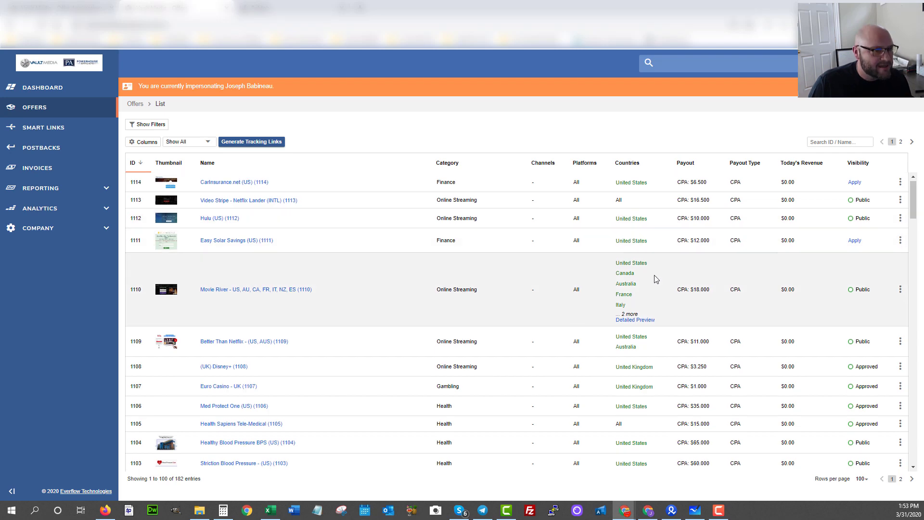
{"action": "scroll", "coordinate": [662, 332], "scroll_direction": "down", "scroll_amount": 3}
{"action": "scroll", "coordinate": [665, 334], "scroll_direction": "up", "scroll_amount": 3}
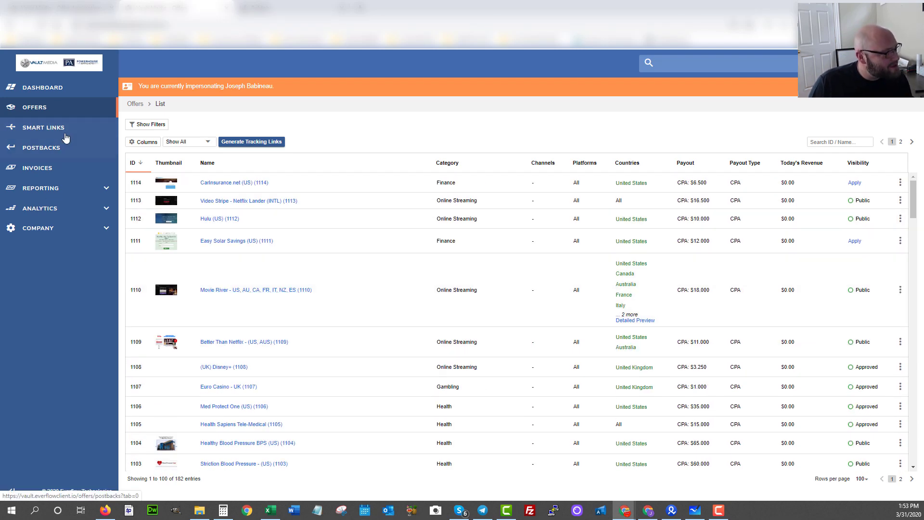
{"action": "left_click", "coordinate": [38, 150]}
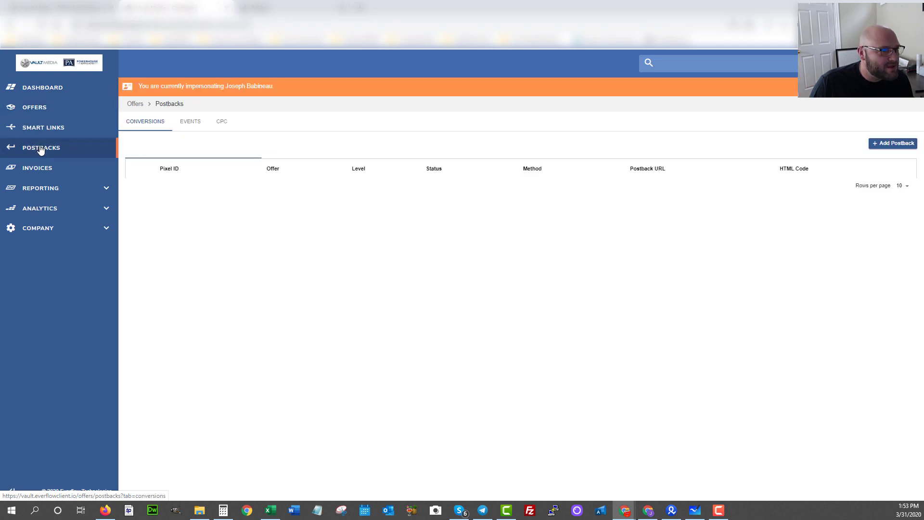
Start a new postback with postback type Conversion.
{"action": "left_click", "coordinate": [891, 147]}
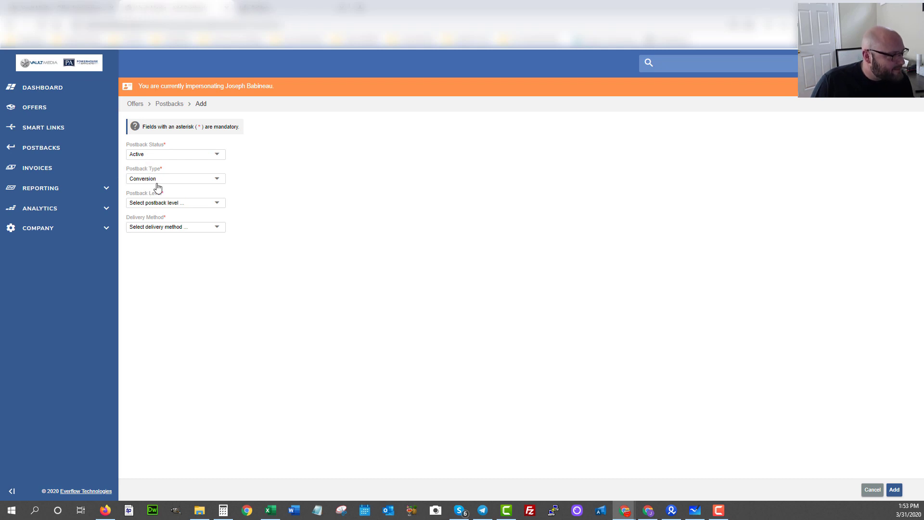
{"action": "left_click", "coordinate": [140, 182]}
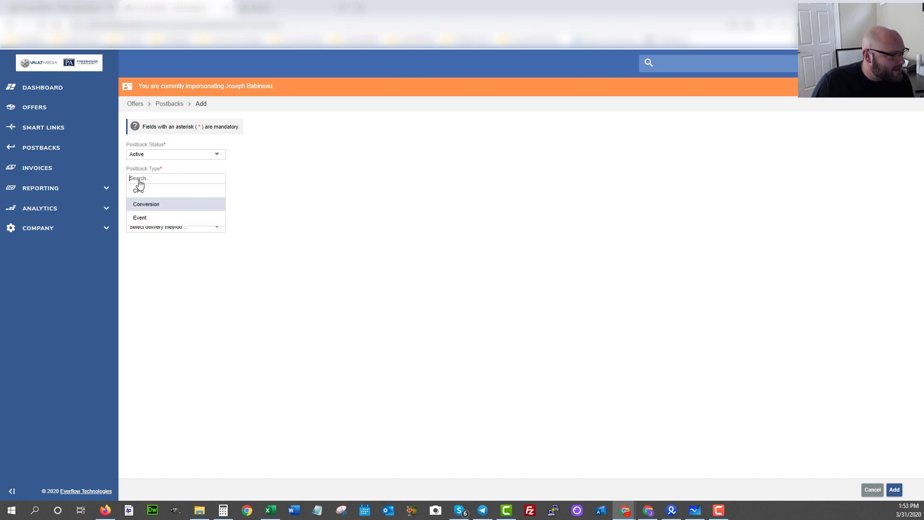
{"action": "left_click", "coordinate": [142, 207]}
Set the postback level to Global (Affiliate) and delivery method to Postback.
{"action": "left_click", "coordinate": [176, 206]}
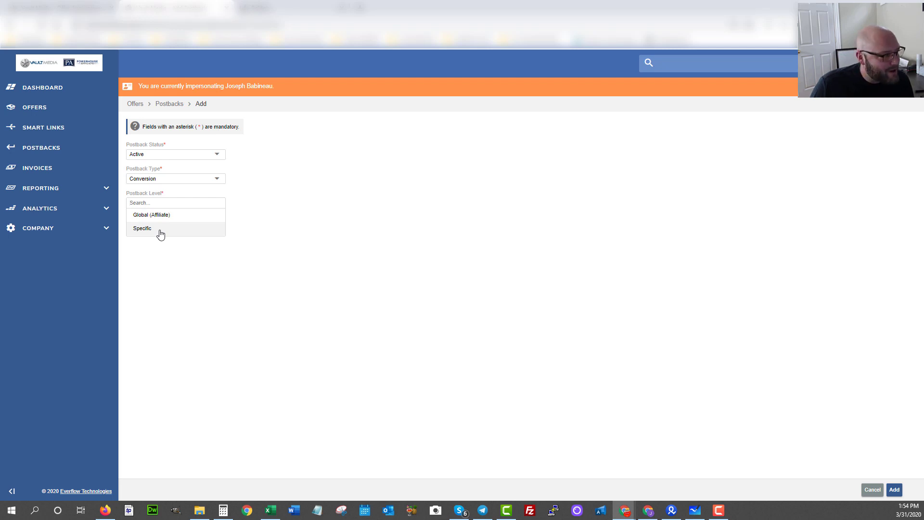
{"action": "left_click", "coordinate": [160, 233]}
{"action": "left_click", "coordinate": [157, 228]}
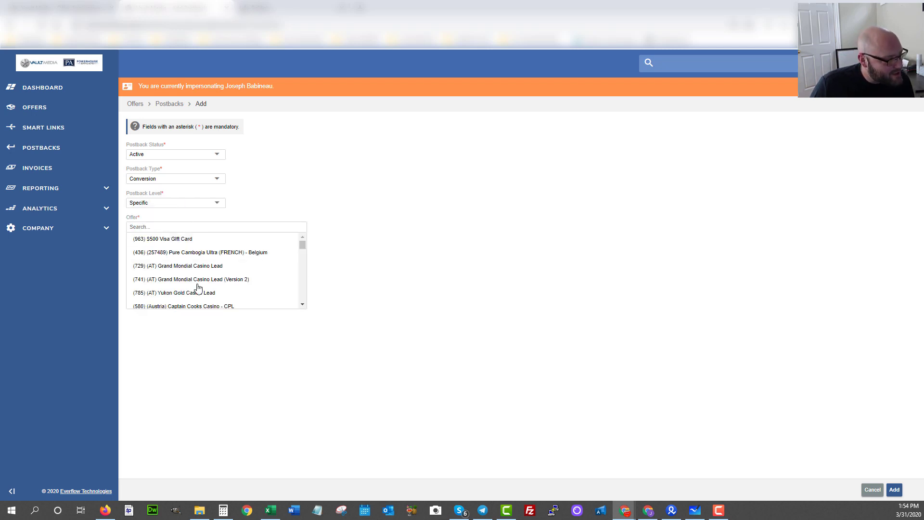
{"action": "left_click", "coordinate": [295, 202]}
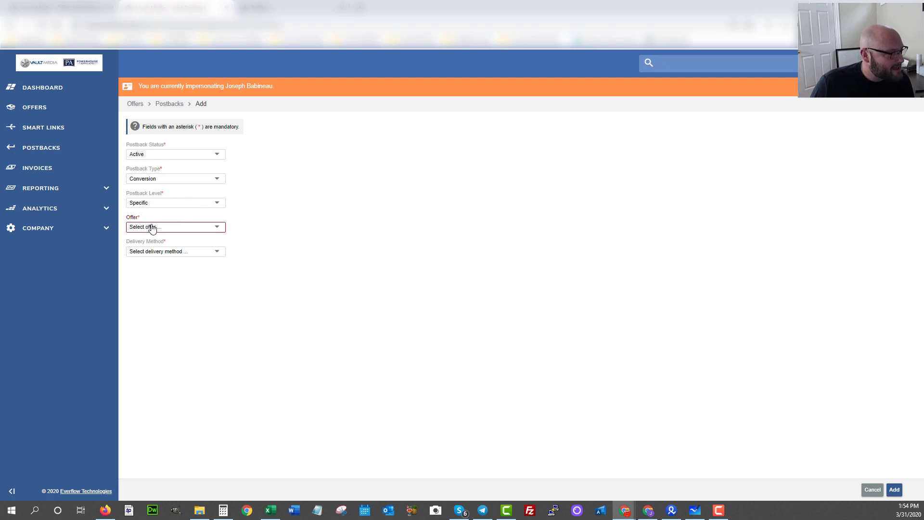
{"action": "left_click", "coordinate": [145, 204]}
{"action": "left_click", "coordinate": [154, 216]}
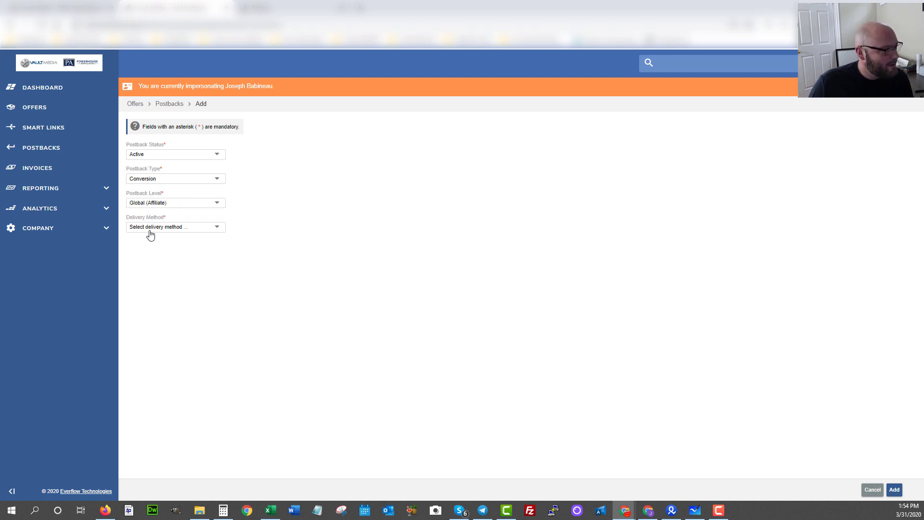
{"action": "left_click", "coordinate": [151, 229]}
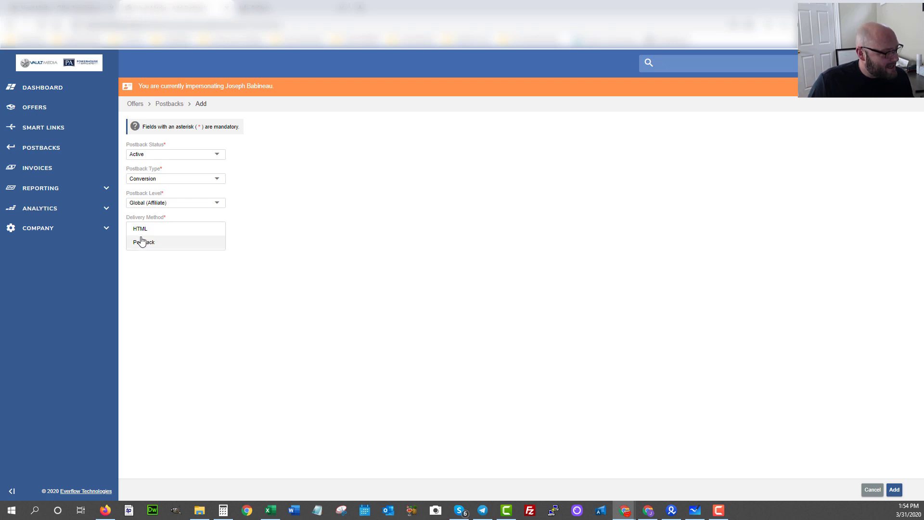
{"action": "left_click", "coordinate": [142, 241]}
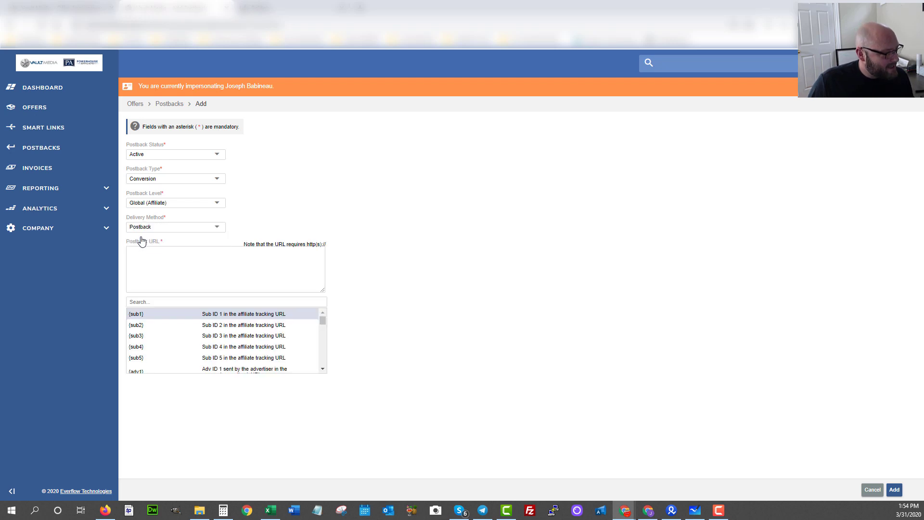
Paste the BeMob postback URL and replace its REPLACE placeholder with {sub1}.
{"action": "left_click", "coordinate": [176, 261]}
{"action": "key", "text": "ctrl+v"}
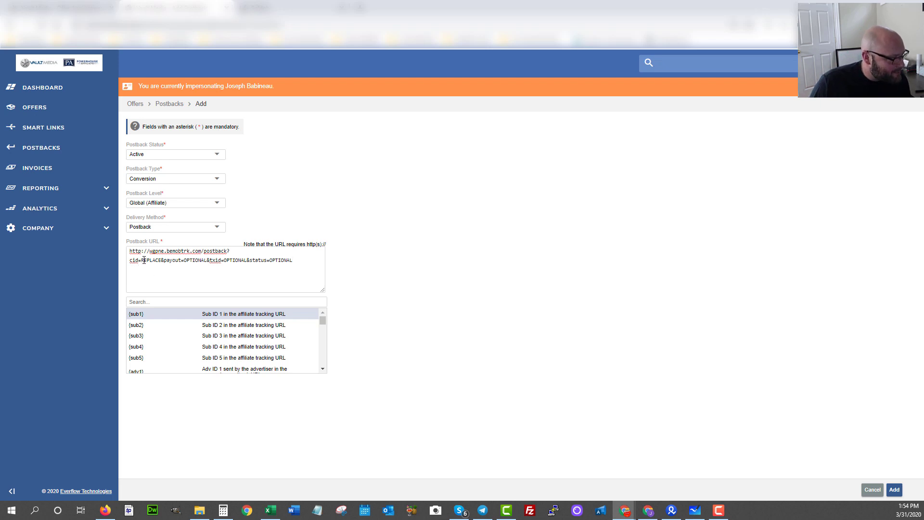
{"action": "left_click_drag", "start_coordinate": [142, 261], "coordinate": [160, 261]}
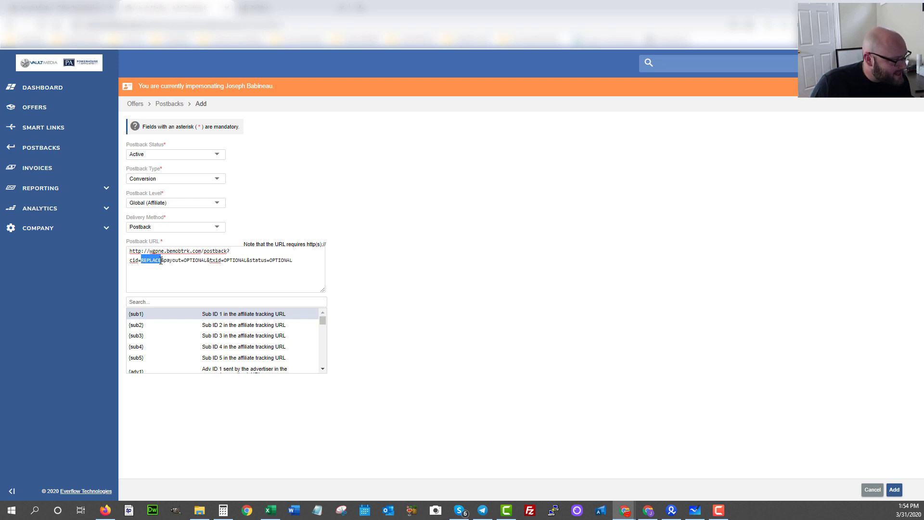
{"action": "left_click", "coordinate": [140, 318]}
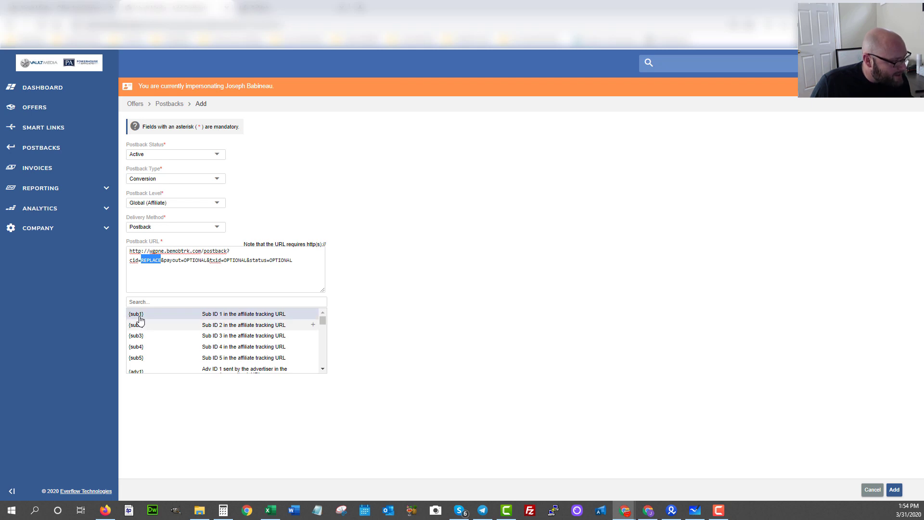
{"action": "left_click_drag", "start_coordinate": [142, 260], "coordinate": [161, 263]}
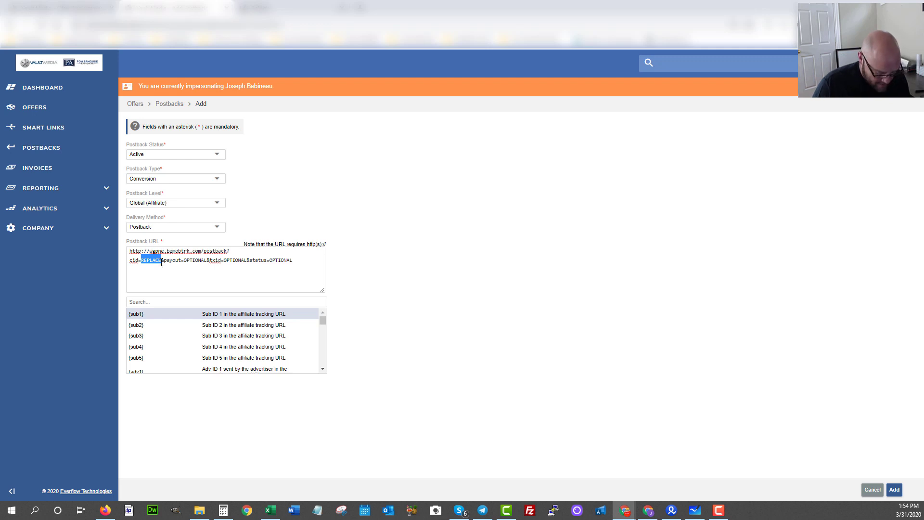
{"action": "type", "text": "{sub1}"}
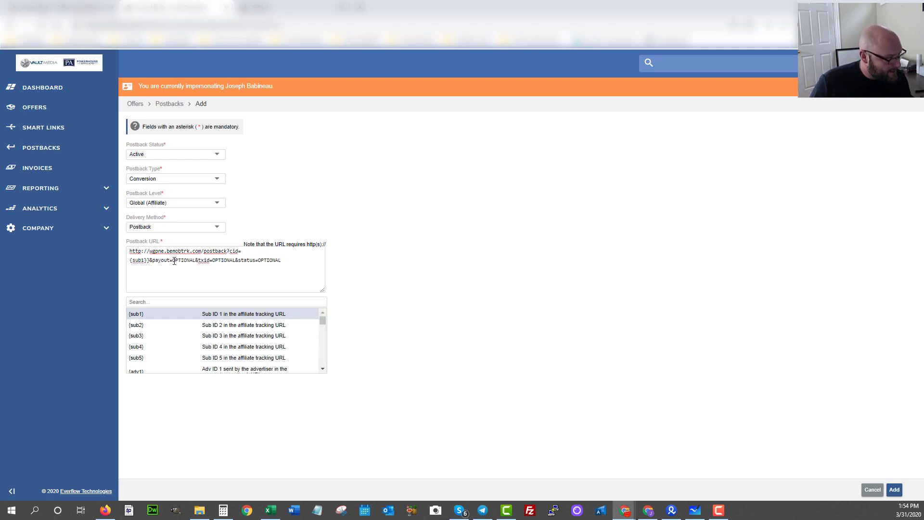
Set the payout to {payout_amount}, switch the URL to https, and submit the postback.
{"action": "left_click_drag", "start_coordinate": [172, 260], "coordinate": [299, 263]}
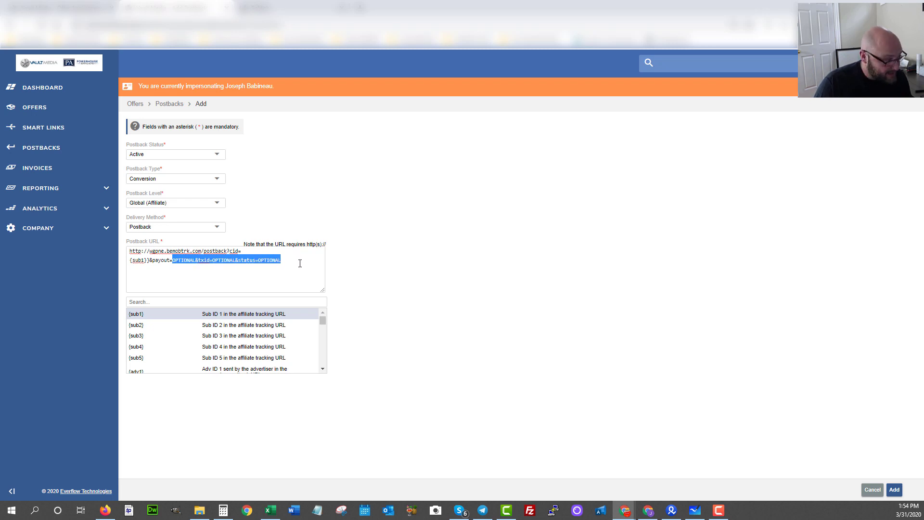
{"action": "type", "text": "{"}
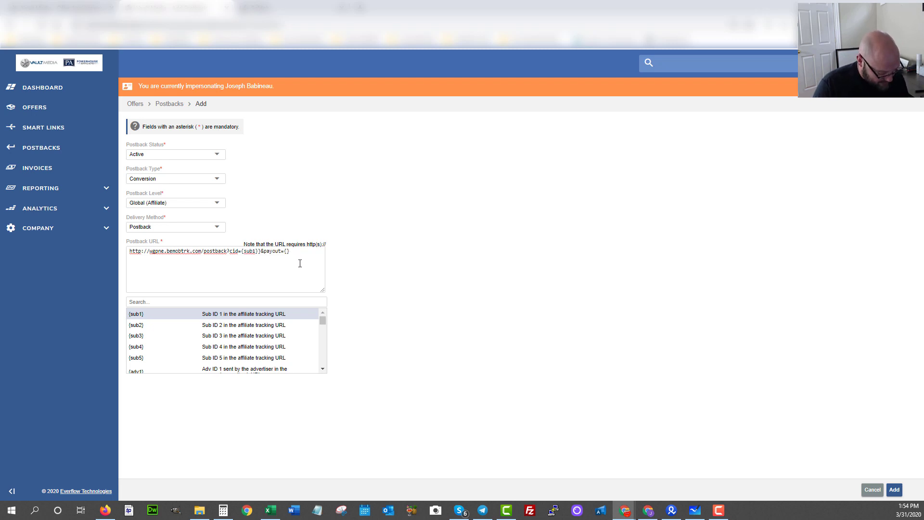
{"action": "type", "text": "pay"}
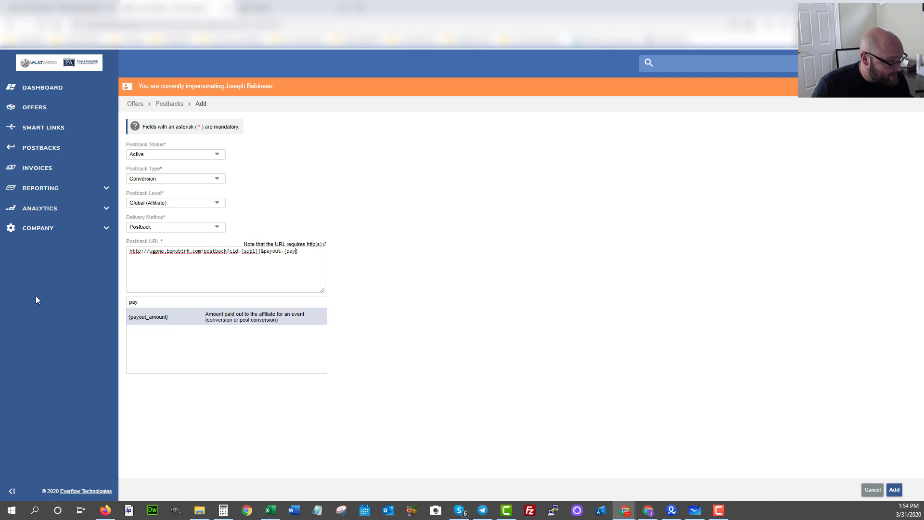
{"action": "left_click", "coordinate": [142, 316]}
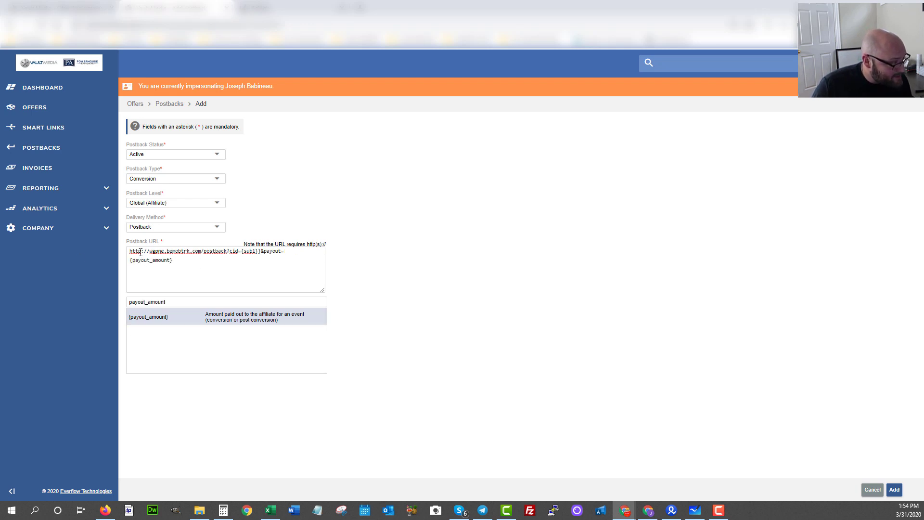
{"action": "left_click", "coordinate": [142, 251]}
{"action": "type", "text": "s"}
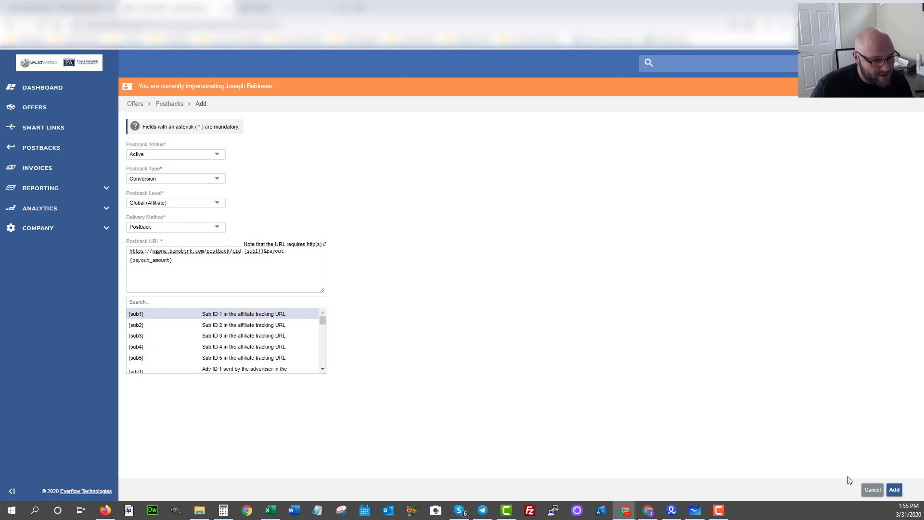
{"action": "left_click", "coordinate": [894, 490]}
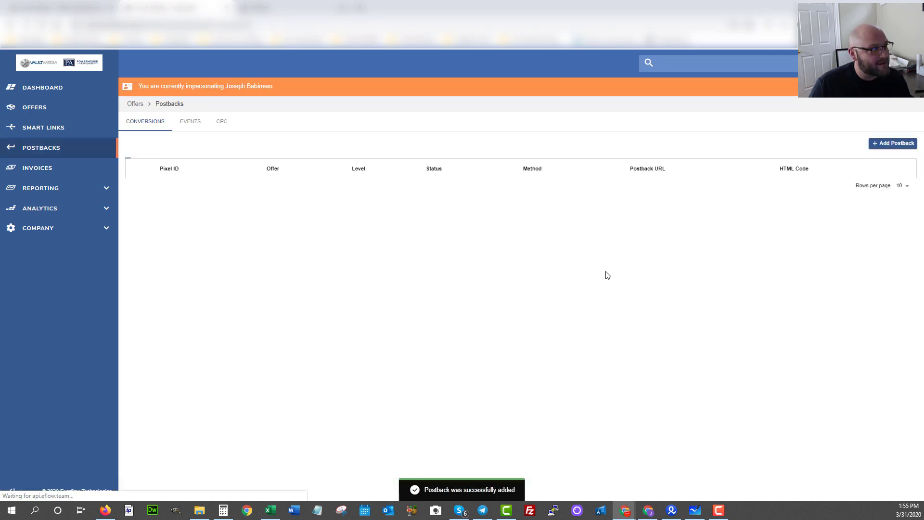
Return to BeMob and save the Vault Media affiliate network settings.
{"action": "left_click", "coordinate": [290, 9]}
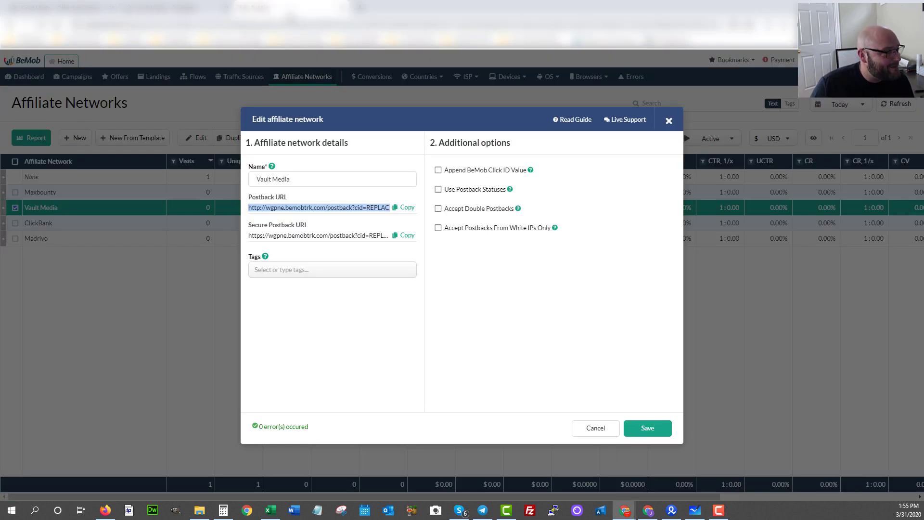
{"action": "left_click", "coordinate": [643, 434]}
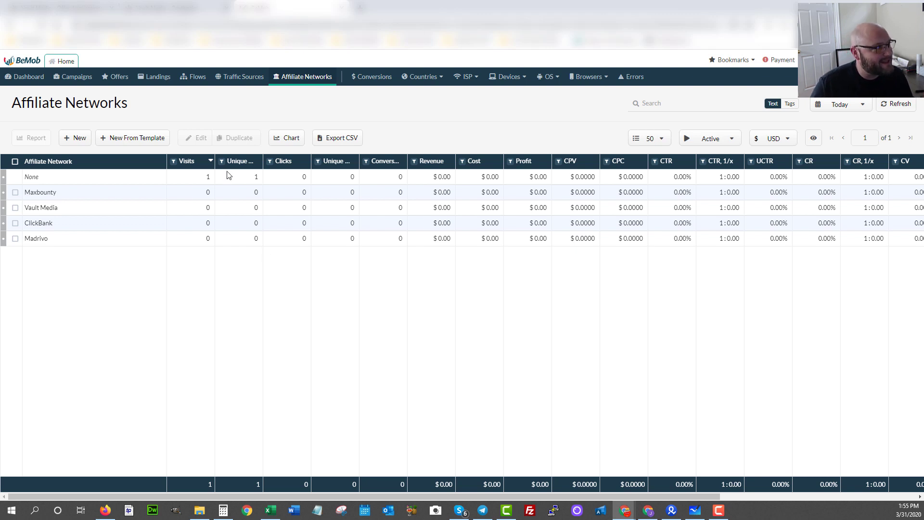
Search Everflow offers for 'powerhouse' and open the Powerhouse Affiliate - Join Free! offer.
{"action": "left_click", "coordinate": [145, 6]}
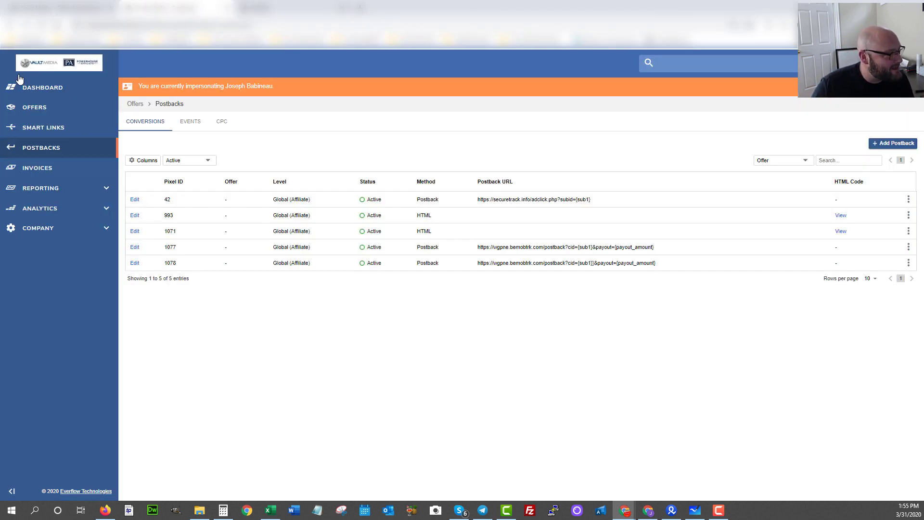
{"action": "left_click", "coordinate": [31, 109]}
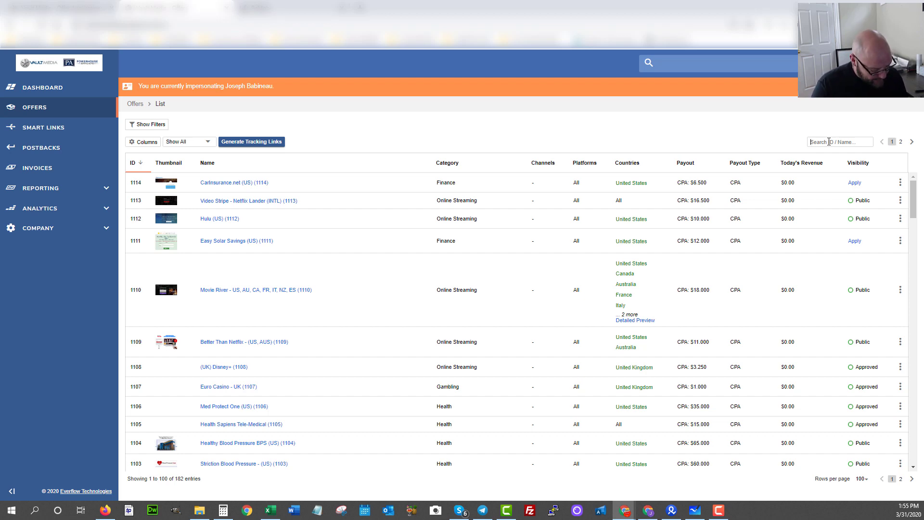
{"action": "type", "text": "powerhouse"}
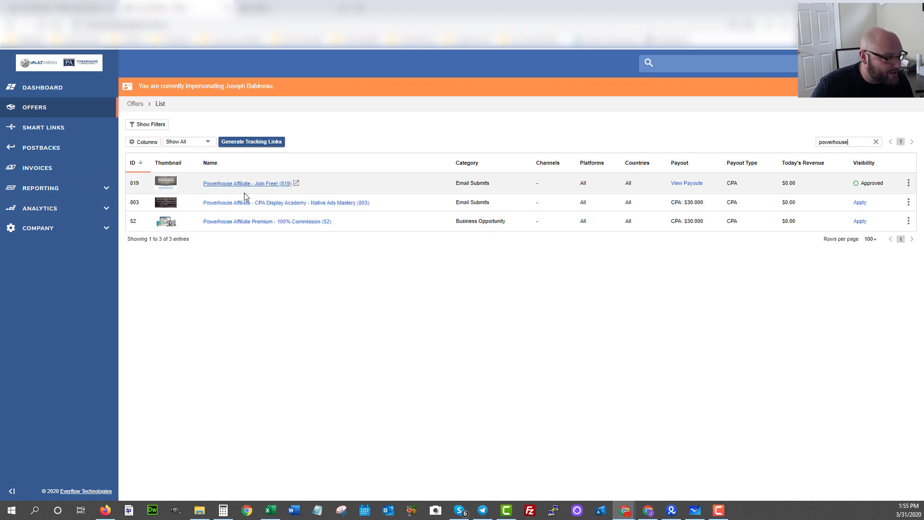
{"action": "left_click", "coordinate": [260, 185]}
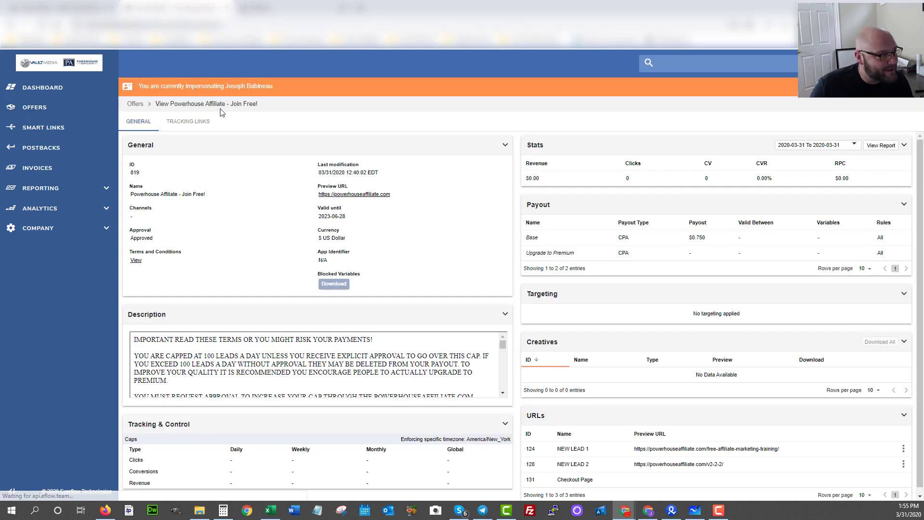
Copy the offer's tracking URL from its Tracking Links and return to BeMob.
{"action": "left_click", "coordinate": [181, 126]}
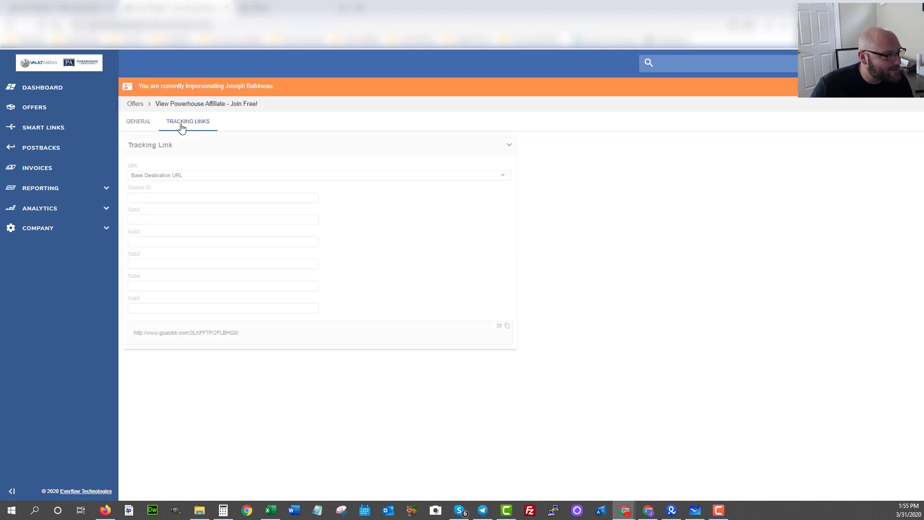
{"action": "triple_click", "coordinate": [121, 334]}
{"action": "left_click", "coordinate": [507, 326]}
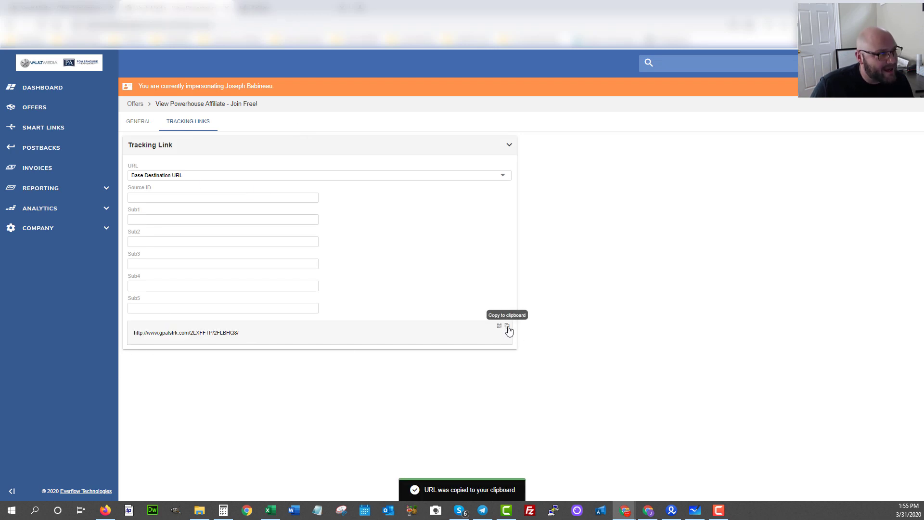
{"action": "left_click", "coordinate": [260, 5]}
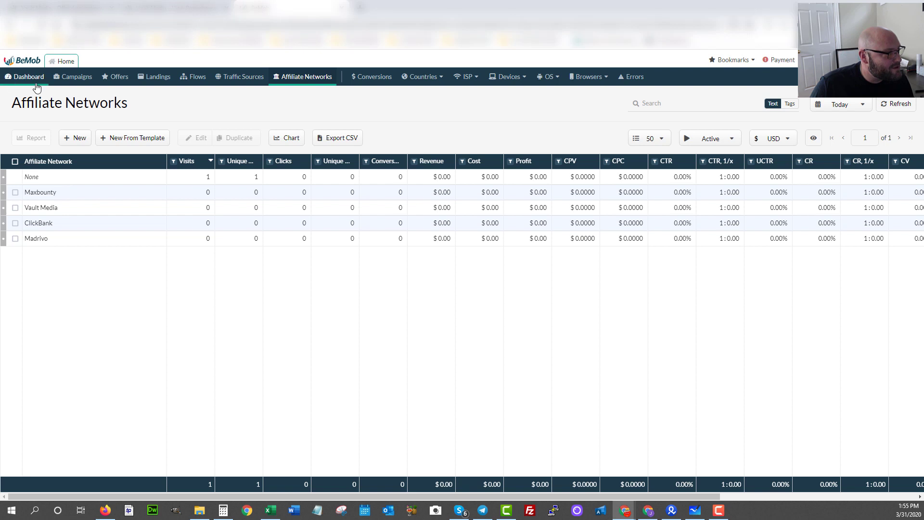
Create a BeMob offer named 'powerhouse affiliate free lead' with the pasted Everflow tracking URL.
{"action": "left_click", "coordinate": [119, 82]}
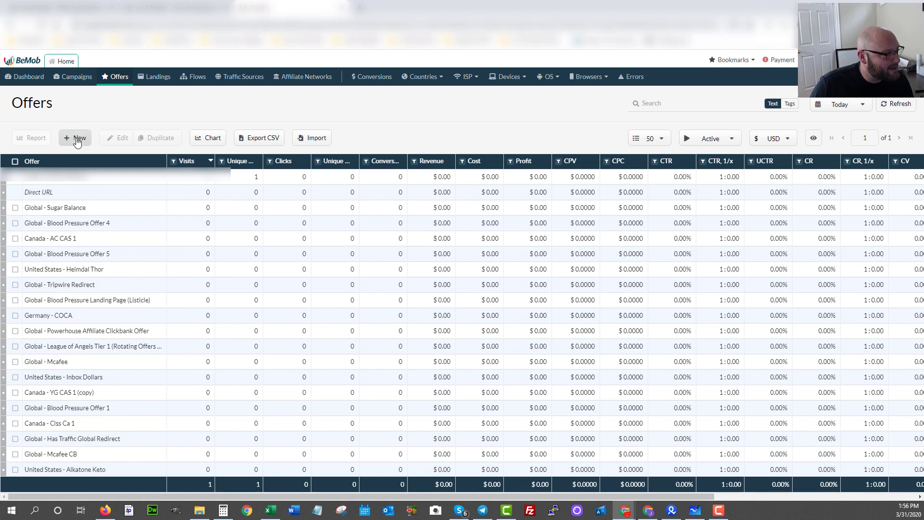
{"action": "left_click", "coordinate": [77, 139]}
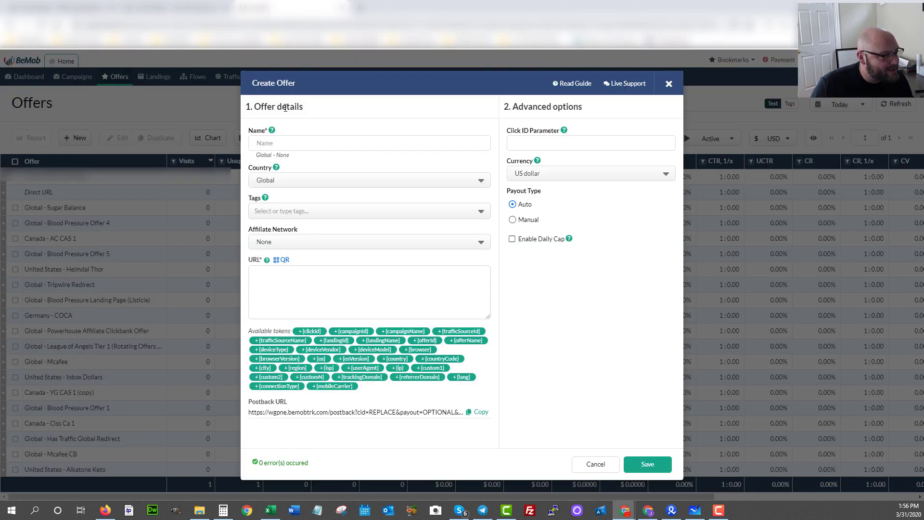
{"action": "left_click", "coordinate": [265, 143]}
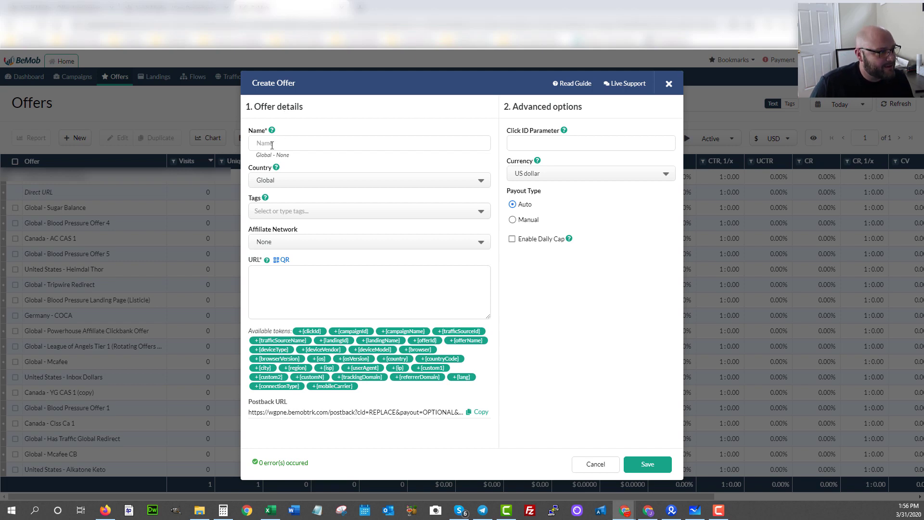
{"action": "key", "text": "ctrl+v"}
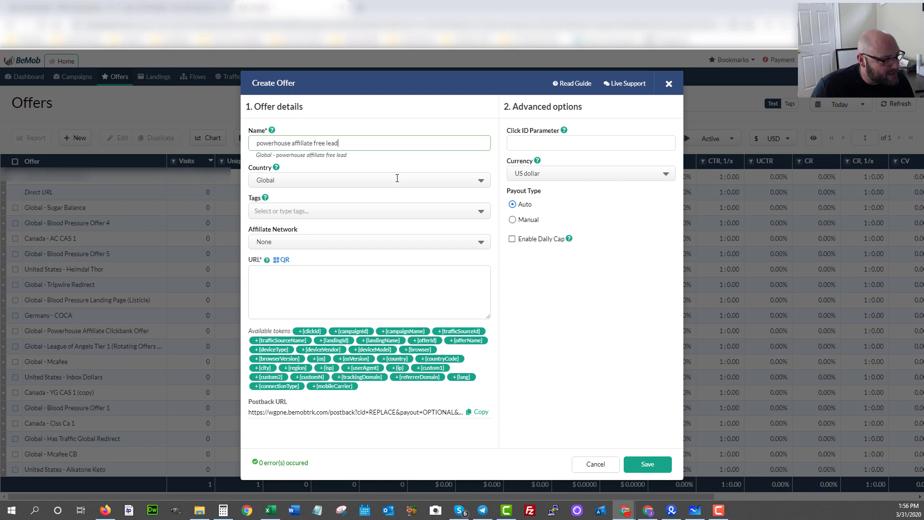
{"action": "left_click", "coordinate": [269, 274]}
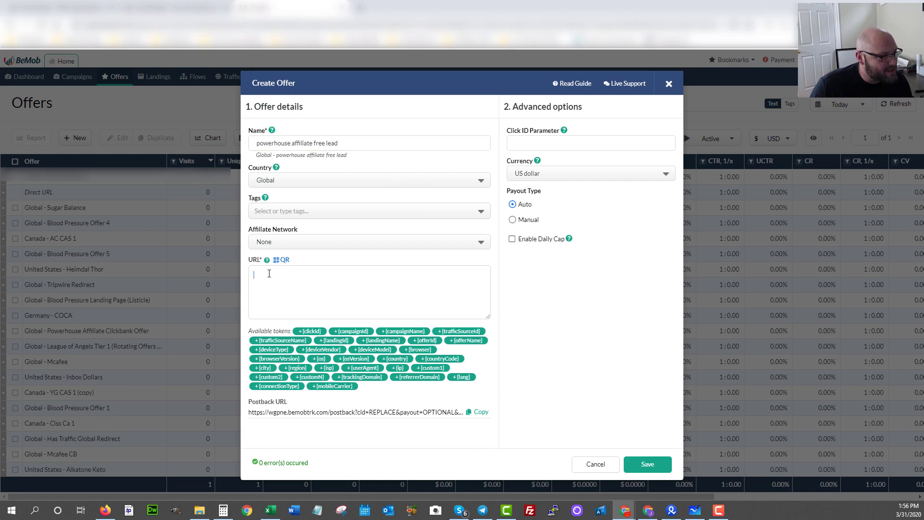
{"action": "key", "text": "ctrl+v"}
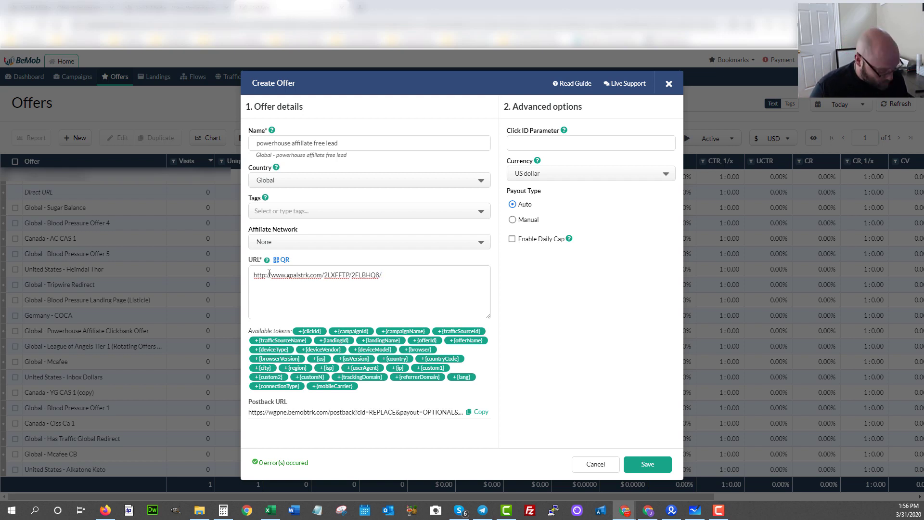
Append ?sub1={clickId} to the offer URL, change it to https, and save.
{"action": "type", "text": "?sub1="}
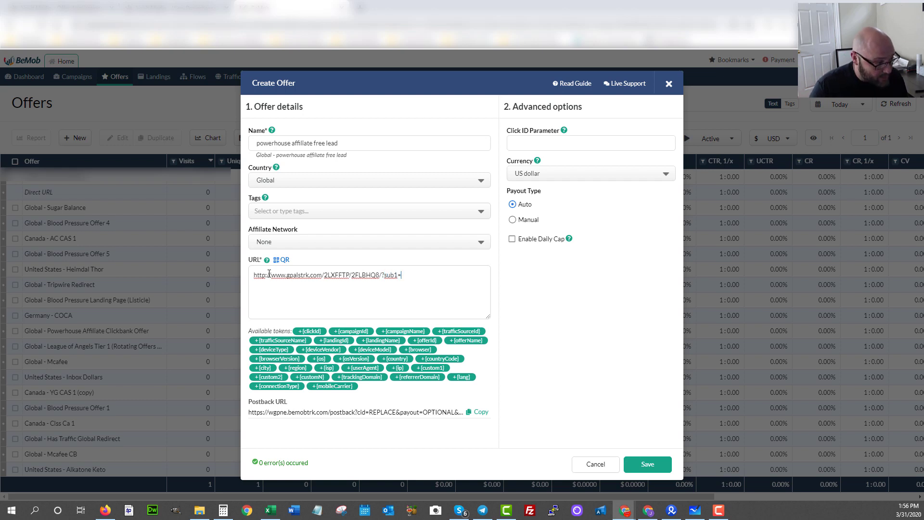
{"action": "left_click", "coordinate": [311, 331]}
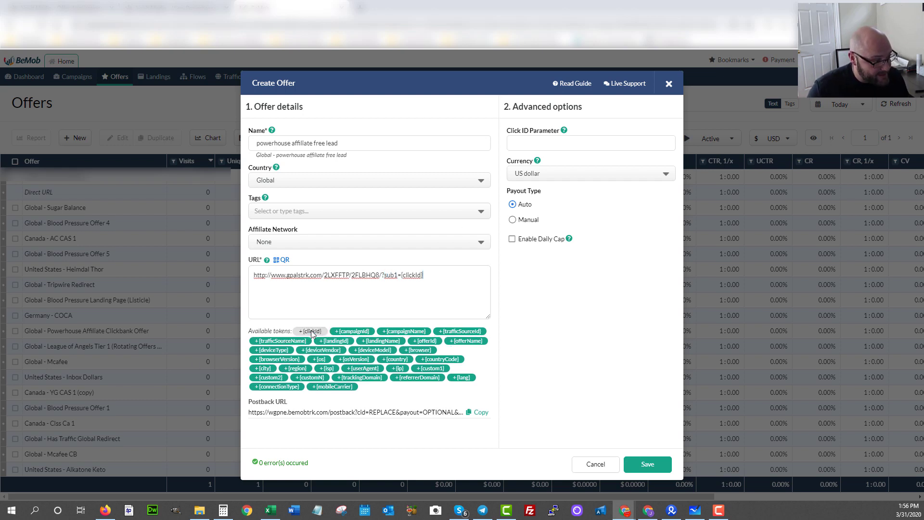
{"action": "left_click", "coordinate": [264, 274]}
{"action": "type", "text": "s"}
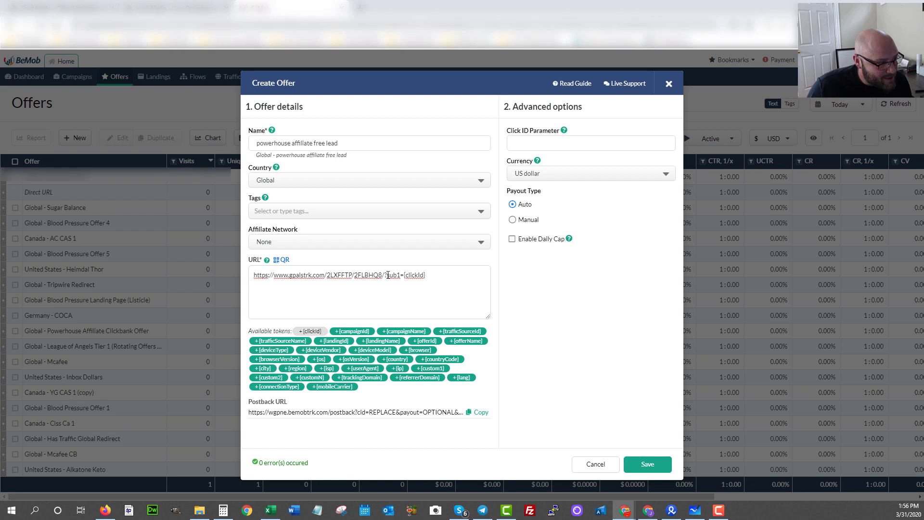
{"action": "left_click_drag", "start_coordinate": [404, 275], "coordinate": [429, 275]}
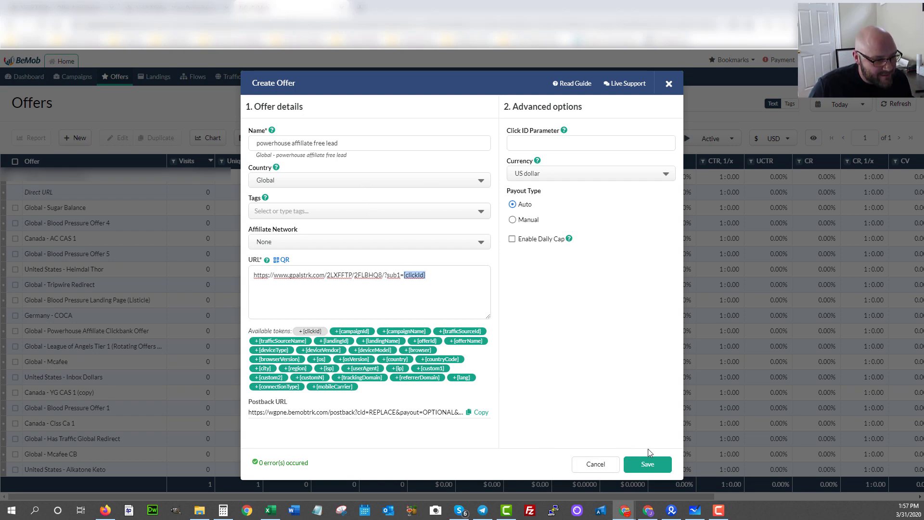
{"action": "left_click", "coordinate": [647, 467]}
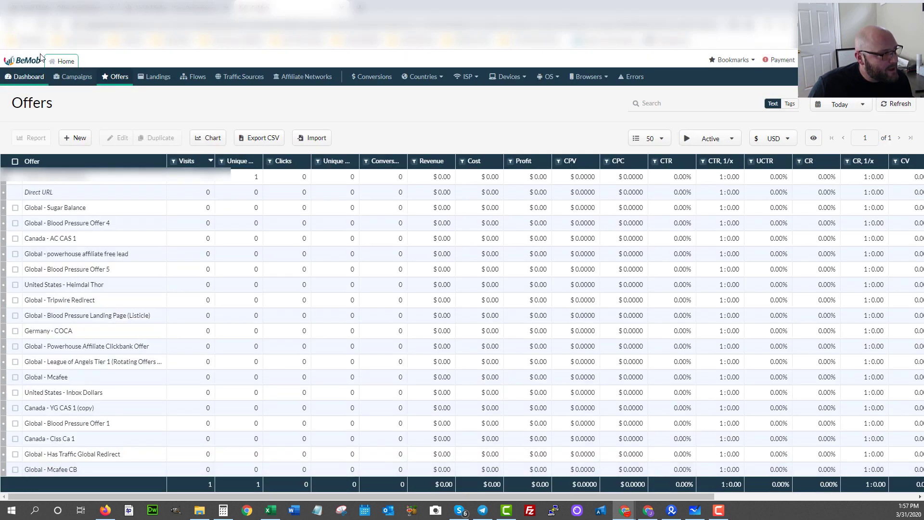
Start a campaign 'Powerhouse Affiliate' with traffic source Bing Ads and a URL destination.
{"action": "left_click", "coordinate": [73, 79]}
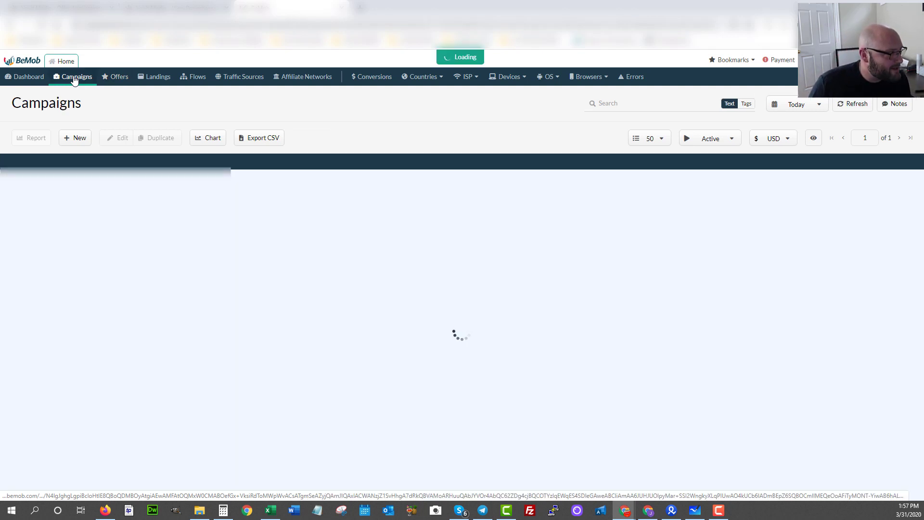
{"action": "left_click", "coordinate": [75, 138]}
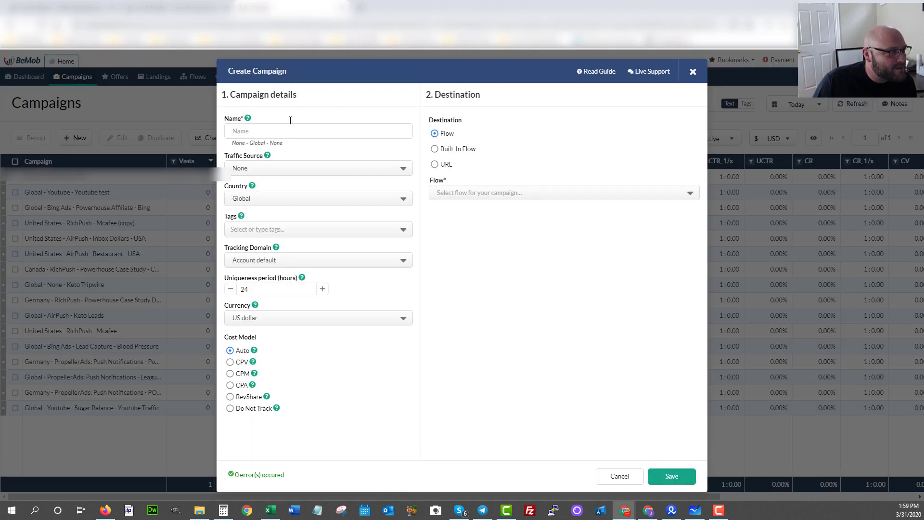
{"action": "left_click", "coordinate": [279, 131]}
{"action": "key", "text": "ctrl+v"}
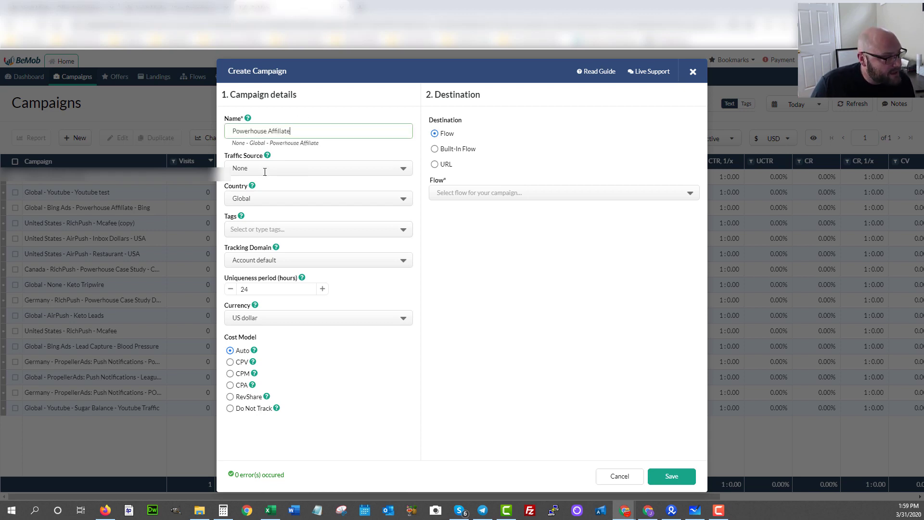
{"action": "left_click", "coordinate": [249, 167]}
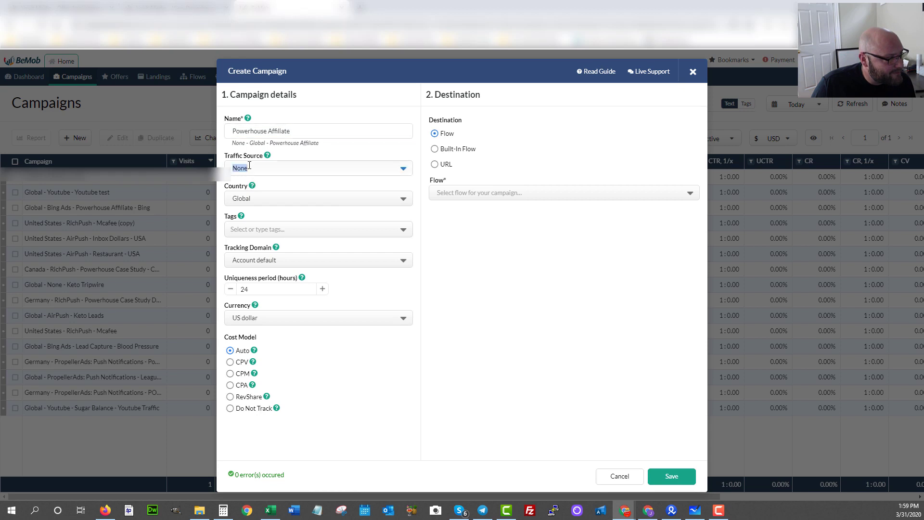
{"action": "left_click", "coordinate": [246, 213]}
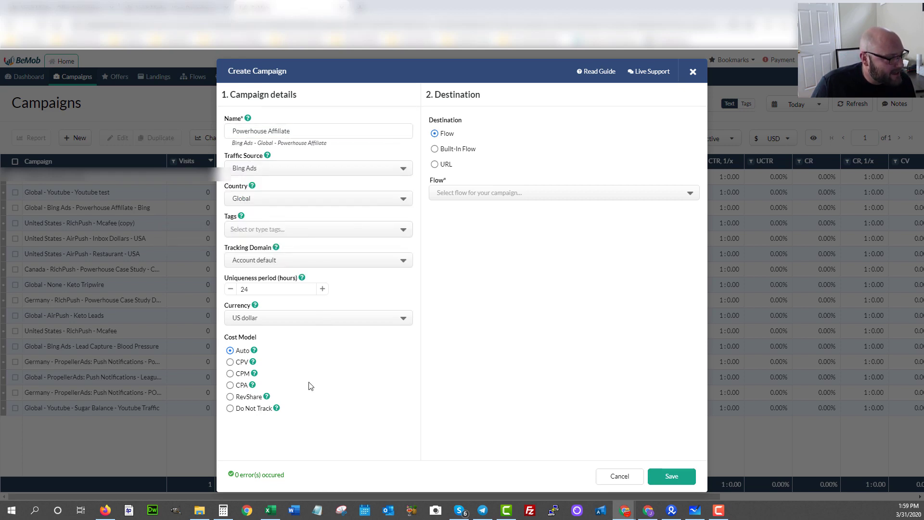
{"action": "left_click", "coordinate": [435, 165]}
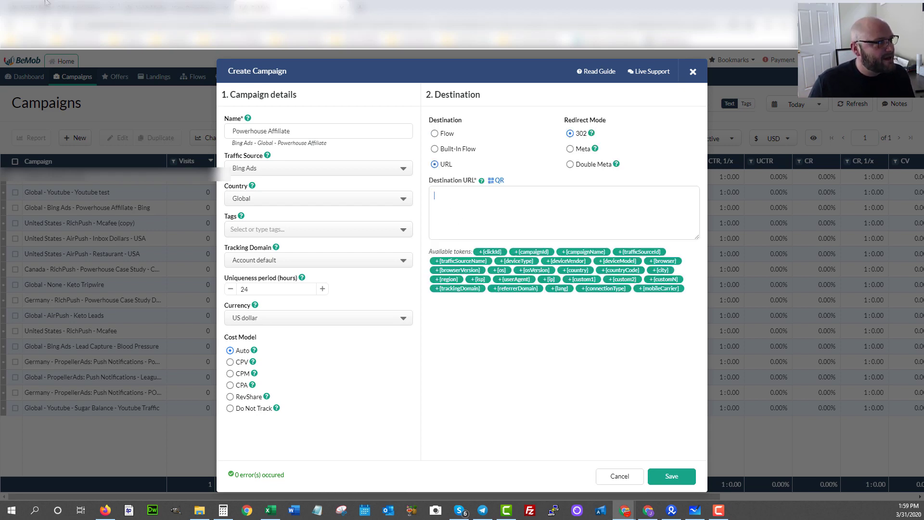
Copy the Everflow offer tracking link again and return to BeMob's campaign form.
{"action": "left_click", "coordinate": [162, 6]}
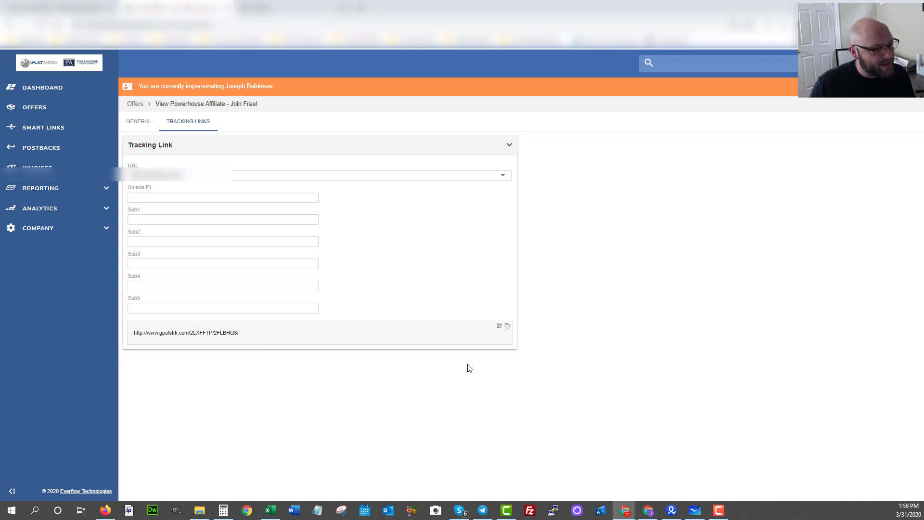
{"action": "left_click", "coordinate": [507, 326]}
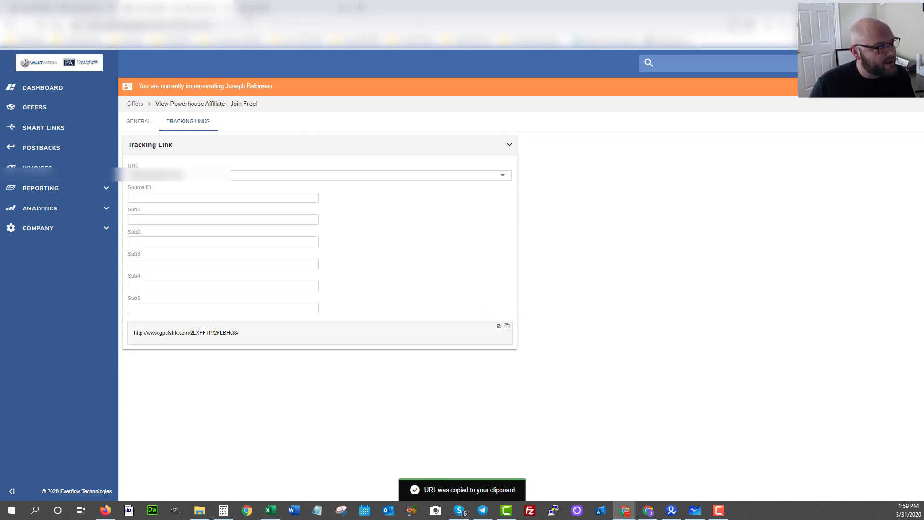
{"action": "left_click", "coordinate": [279, 8]}
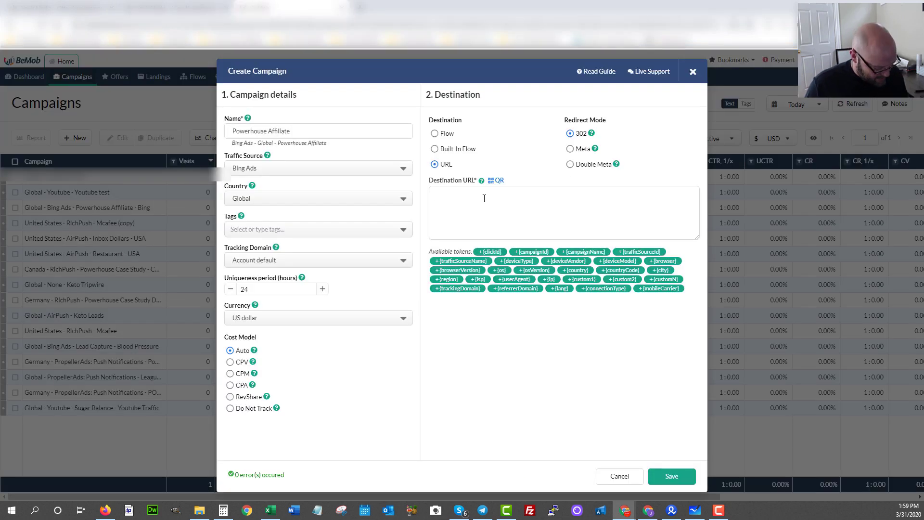
Set the campaign destination to the https tracking link ending in ?sub1={clickId}.
{"action": "key", "text": "ctrl+v"}
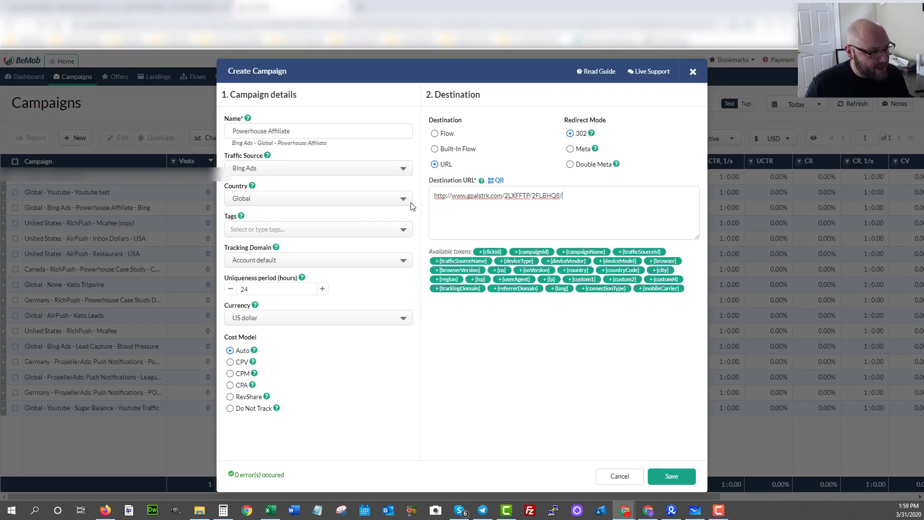
{"action": "left_click", "coordinate": [446, 195]}
{"action": "type", "text": "s"}
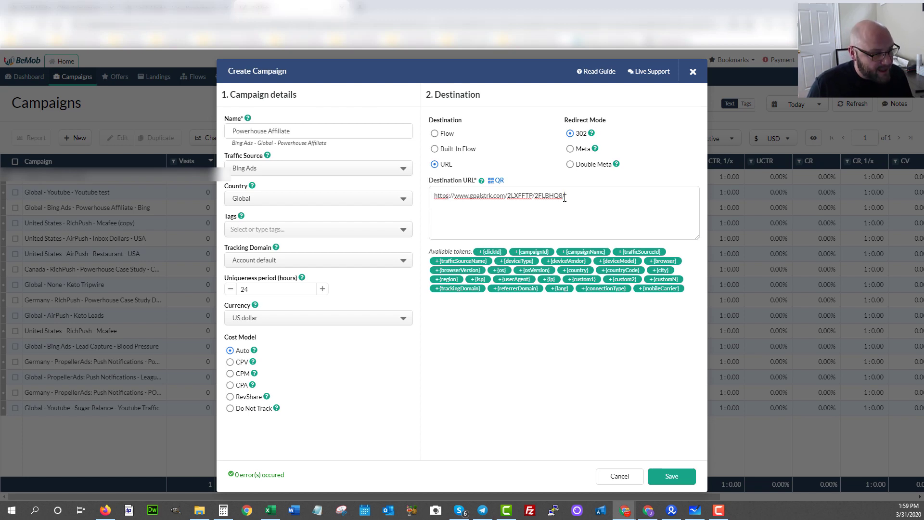
{"action": "type", "text": "?"}
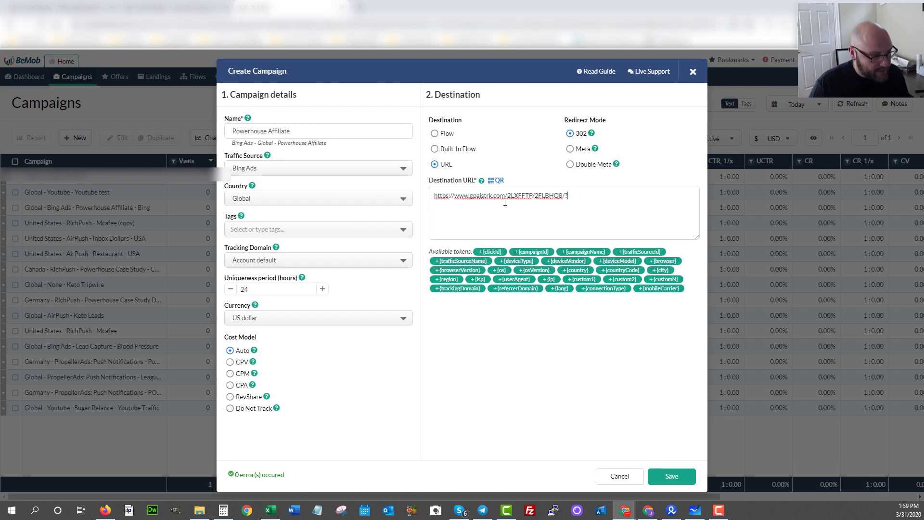
{"action": "type", "text": "sub1="}
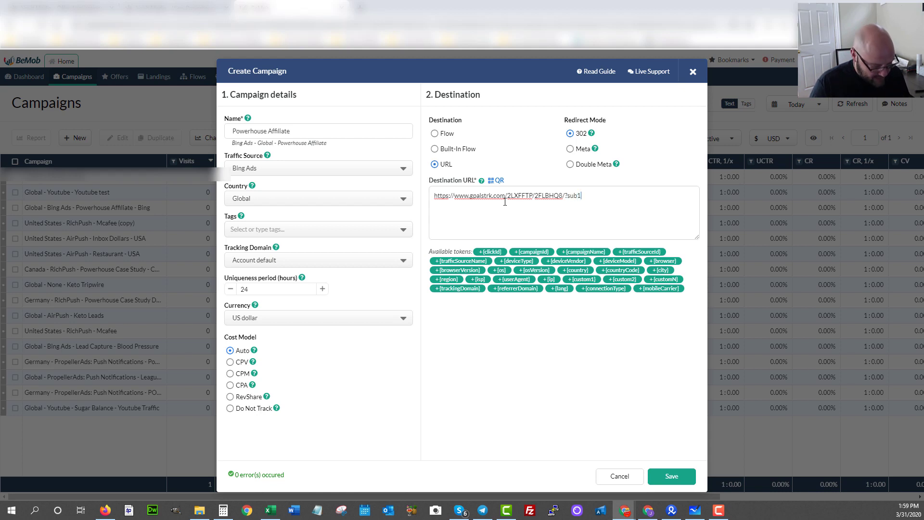
{"action": "left_click", "coordinate": [490, 251]}
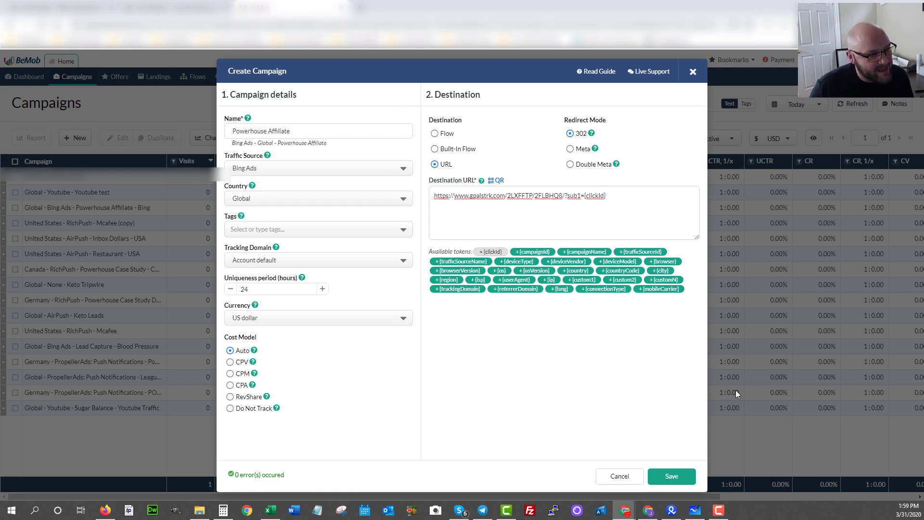
Save the Powerhouse Affiliate campaign and copy its generated campaign URL.
{"action": "left_click", "coordinate": [668, 476]}
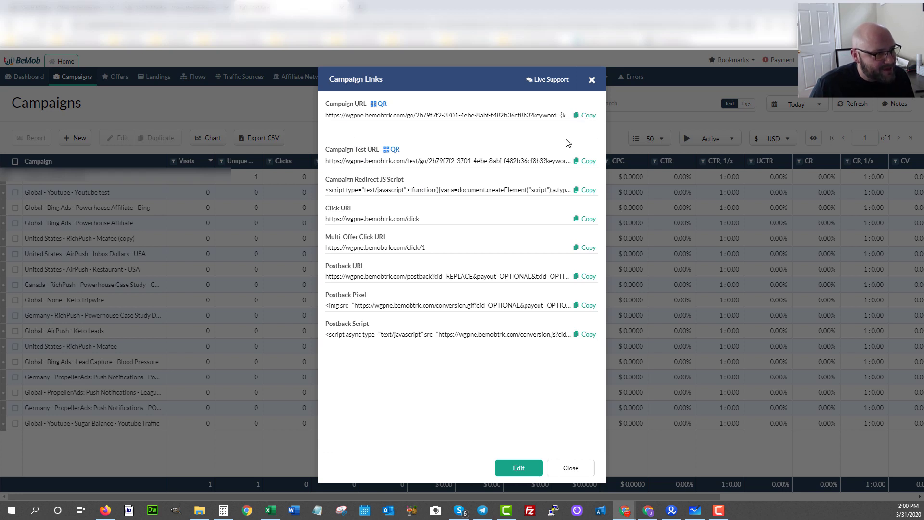
{"action": "left_click", "coordinate": [587, 118]}
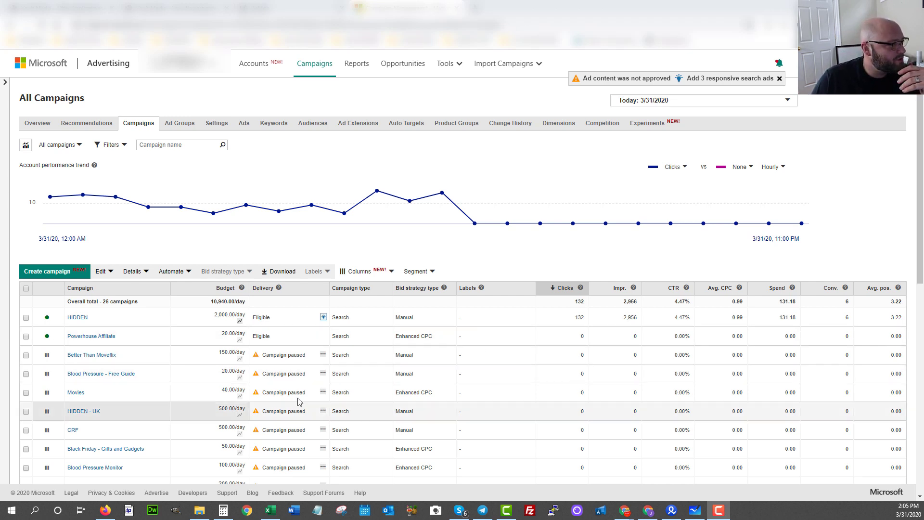
Start a website-conversions campaign named Powerhouse Affiliate, targeting only people in its locations.
{"action": "left_click", "coordinate": [43, 272]}
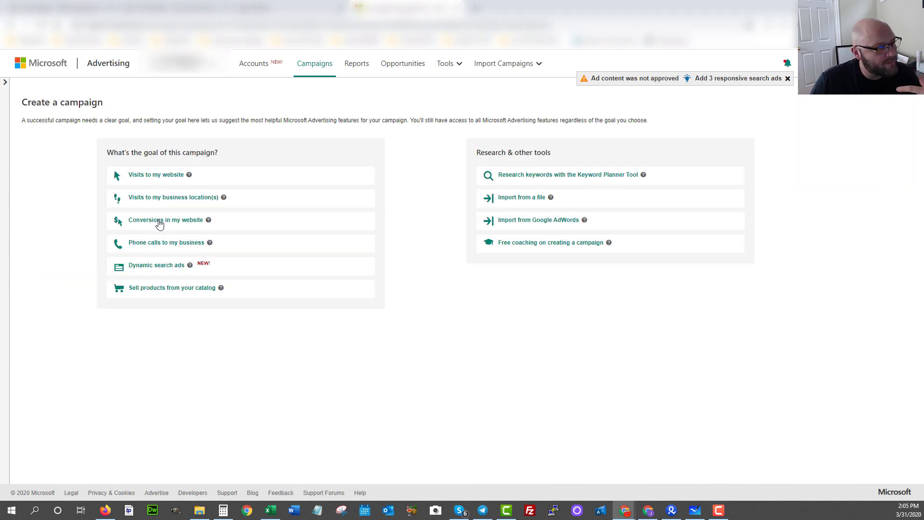
{"action": "left_click", "coordinate": [160, 224]}
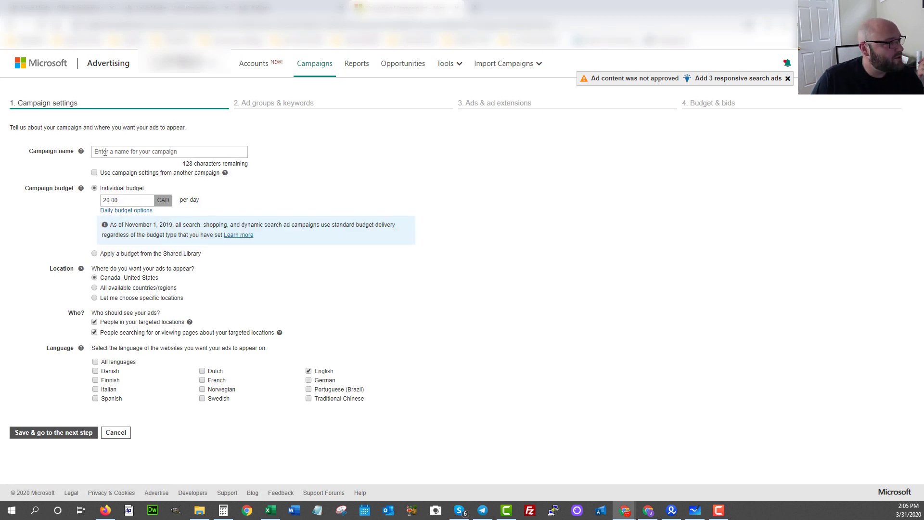
{"action": "left_click", "coordinate": [104, 152]}
{"action": "key", "text": "ctrl+v"}
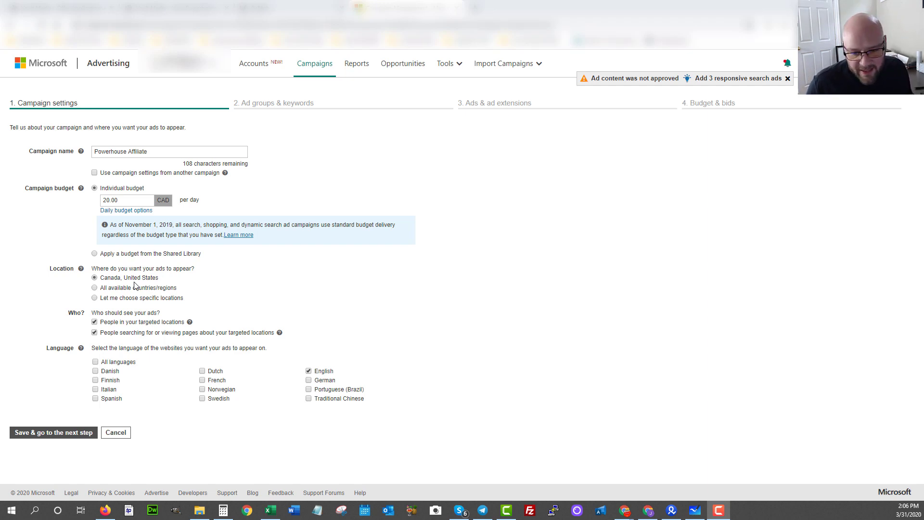
{"action": "left_click", "coordinate": [95, 332]}
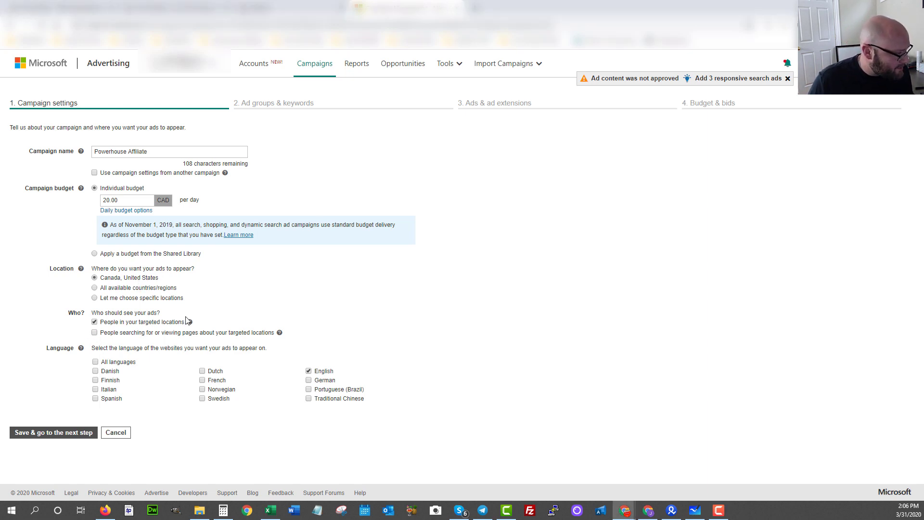
Rename the campaign Powerhouse Affiliate 2 to fix the duplicate name and save the settings.
{"action": "left_click", "coordinate": [53, 434]}
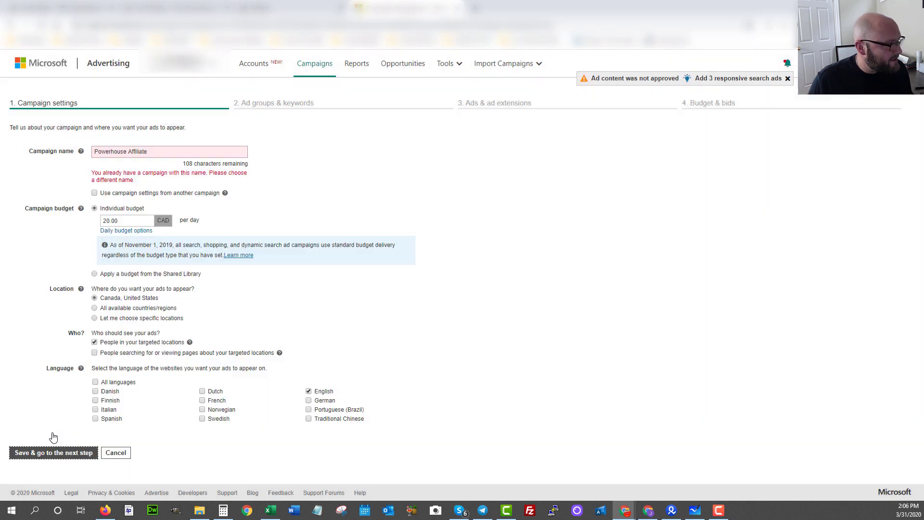
{"action": "left_click", "coordinate": [151, 148]}
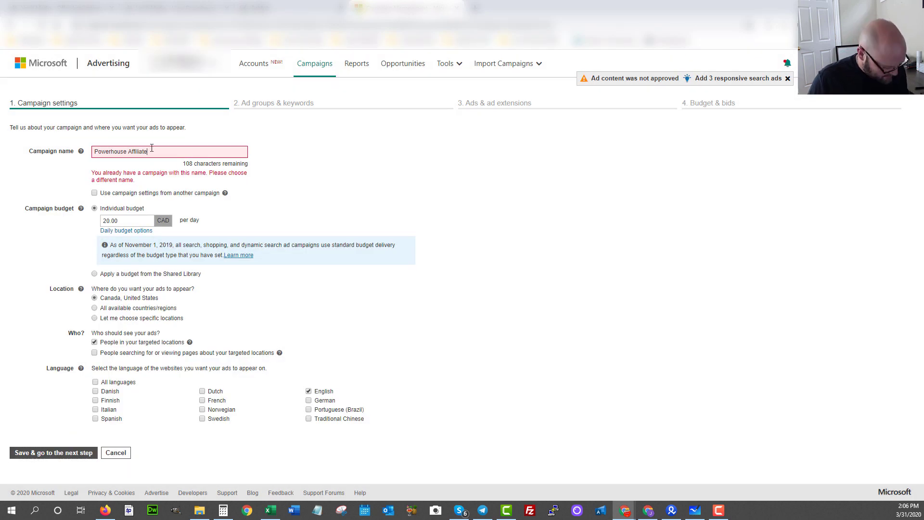
{"action": "type", "text": "2"}
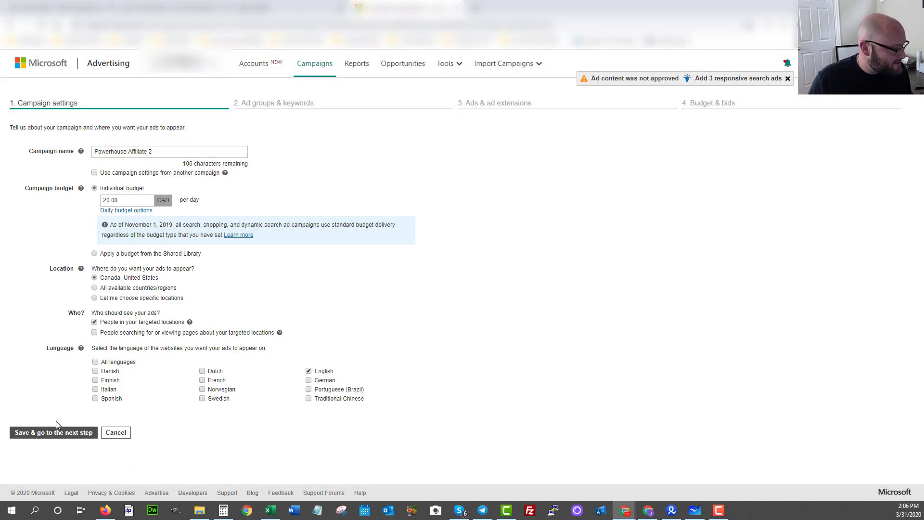
{"action": "left_click", "coordinate": [46, 433]}
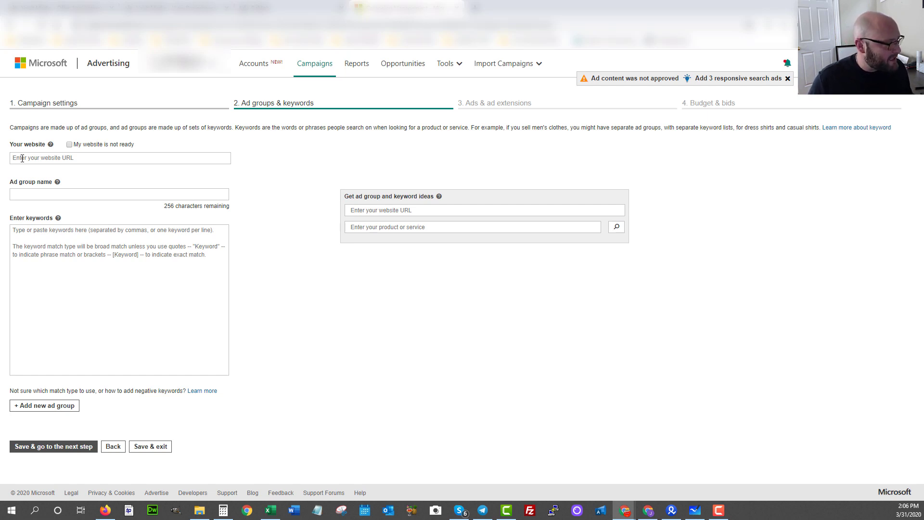
{"action": "left_click", "coordinate": [22, 158]}
{"action": "type", "text": "https"}
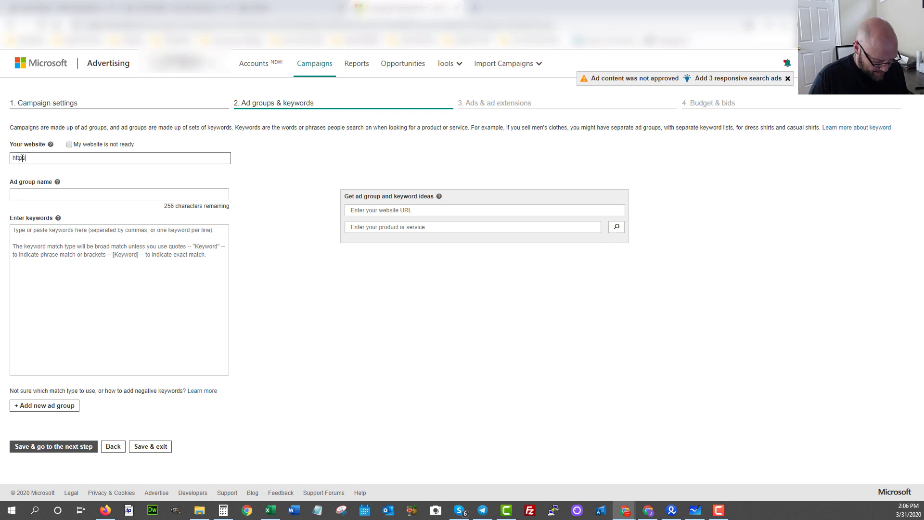
{"action": "type", "text": "://powerhouse"}
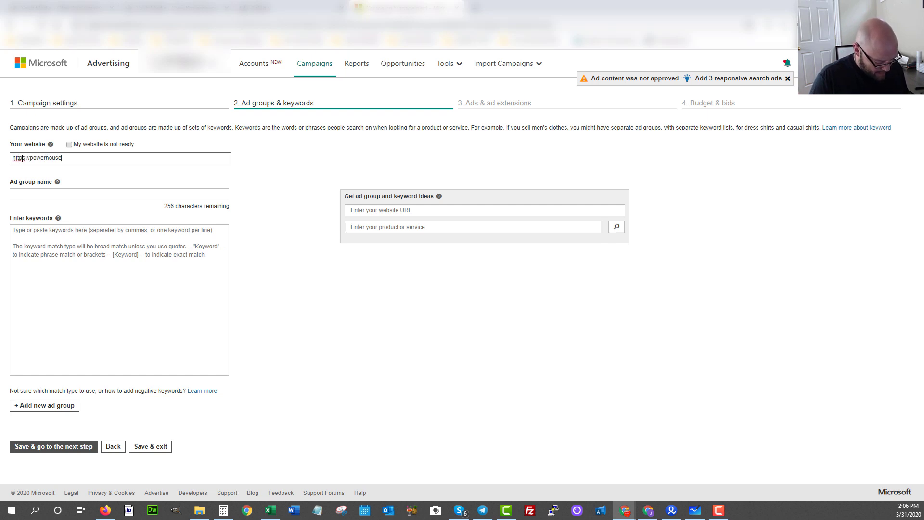
{"action": "type", "text": "affiliate.com"}
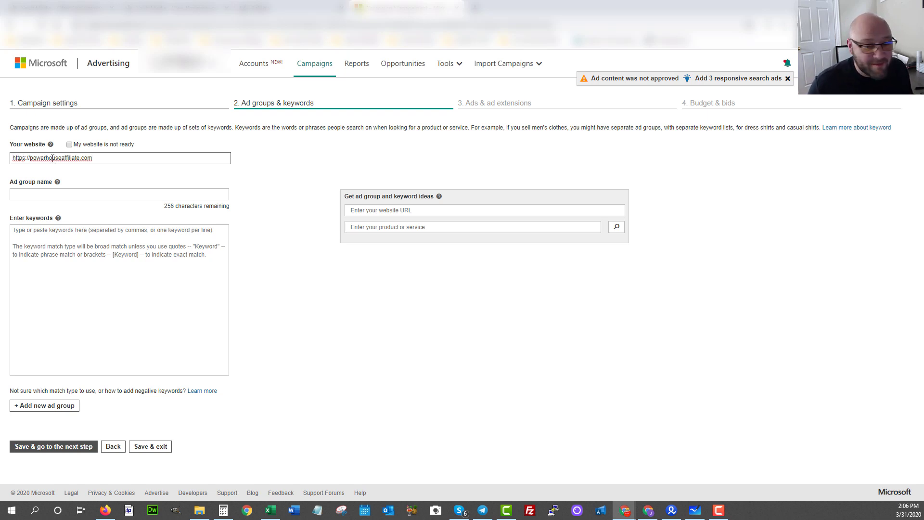
{"action": "left_click", "coordinate": [18, 195]}
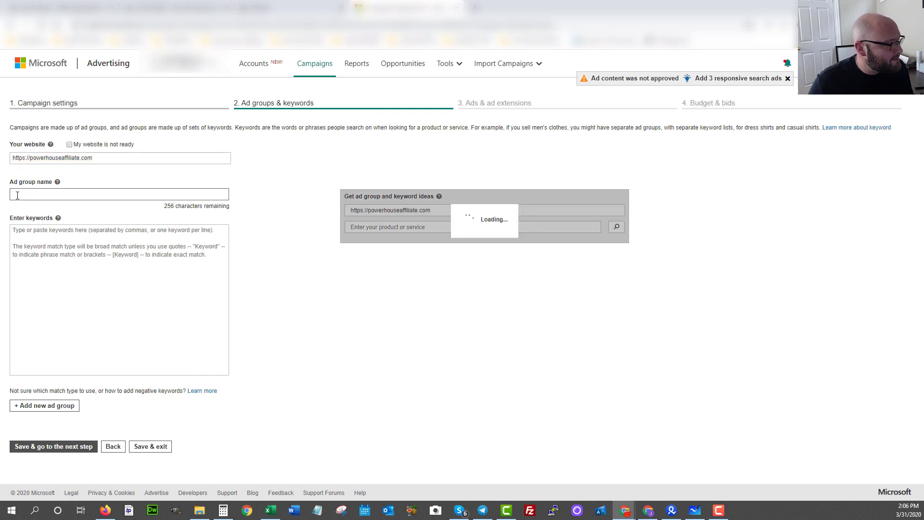
{"action": "type", "text": "Adgrou"}
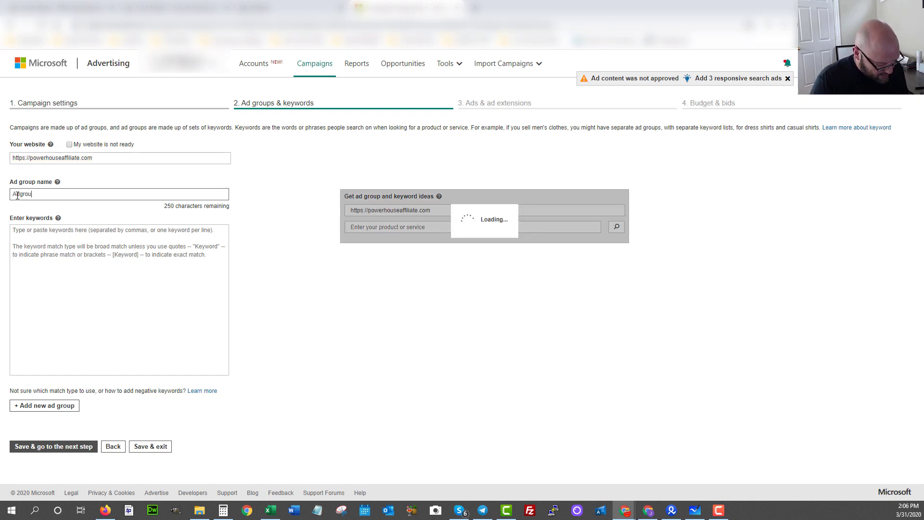
{"action": "type", "text": "p 1"}
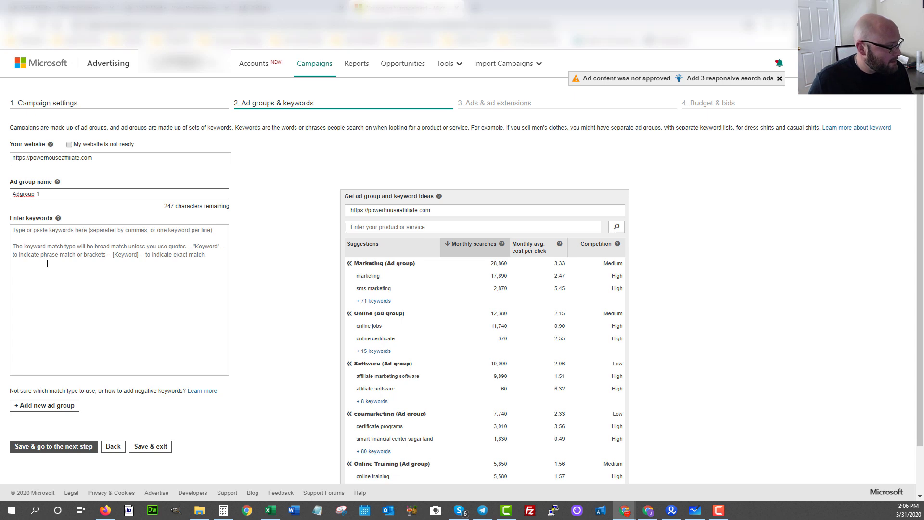
{"action": "left_click", "coordinate": [47, 263]}
{"action": "type", "text": "make money"}
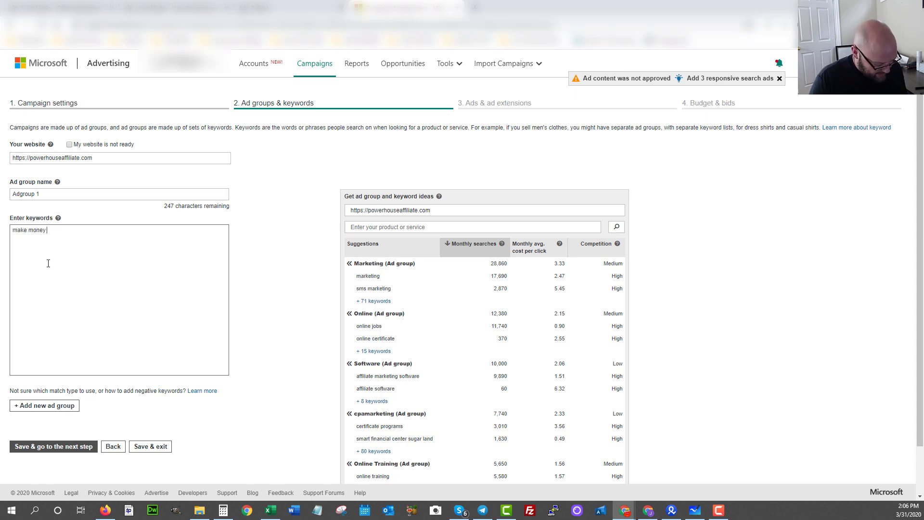
{"action": "type", "text": " online"}
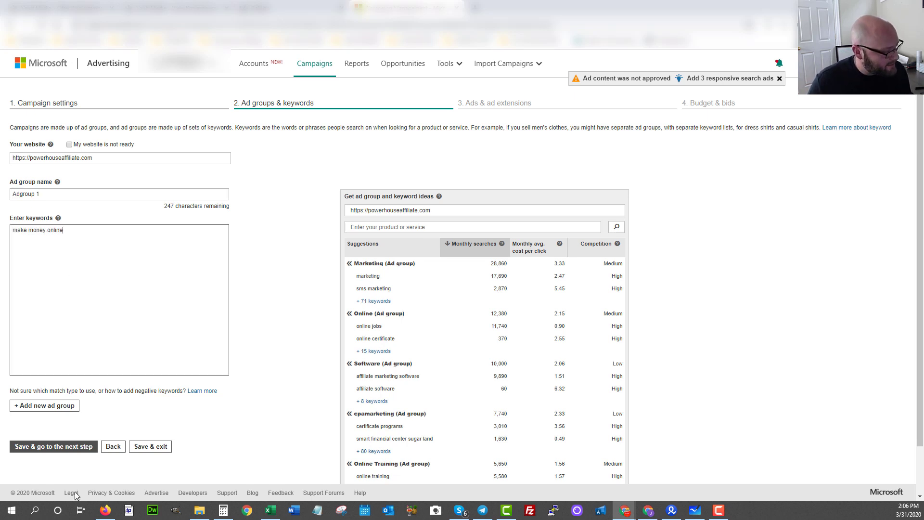
{"action": "left_click", "coordinate": [46, 446]}
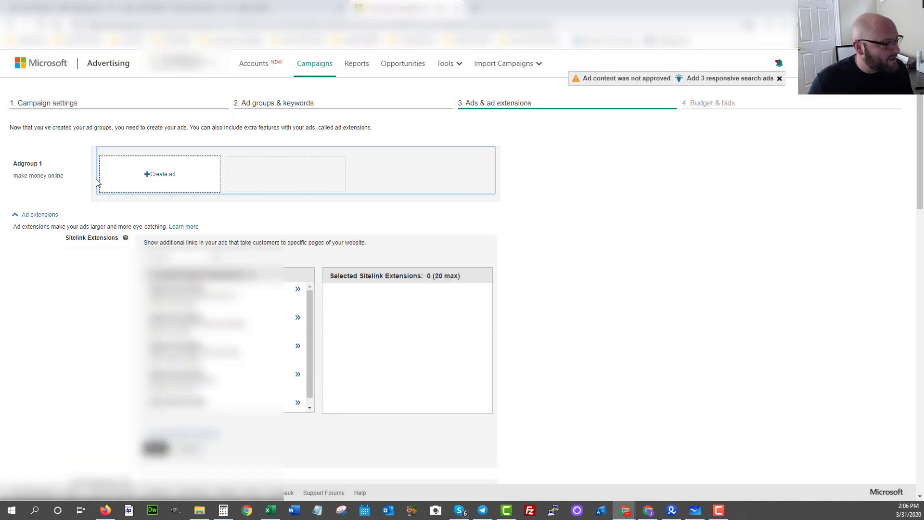
Create an Adgroup 1 ad using the BeMob campaign URL as its tracking template, and test it.
{"action": "left_click", "coordinate": [160, 175]}
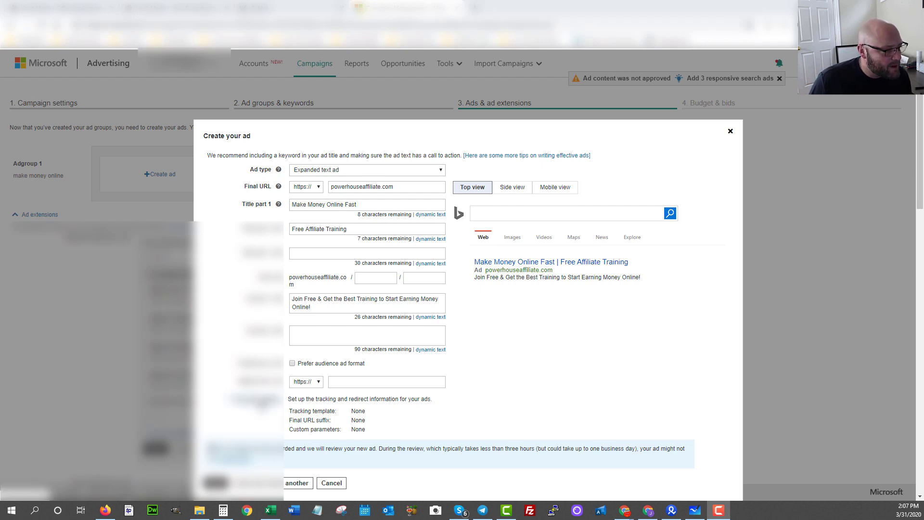
{"action": "left_click", "coordinate": [260, 402]}
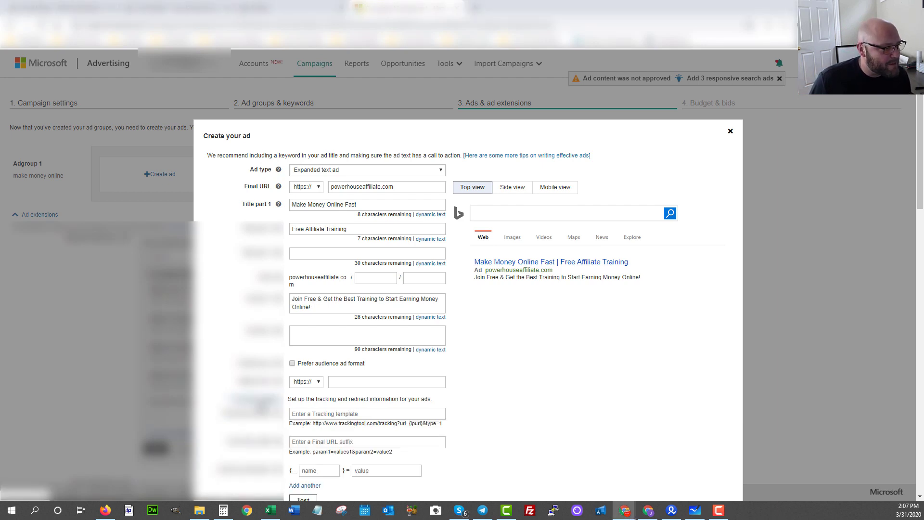
{"action": "left_click", "coordinate": [320, 413]}
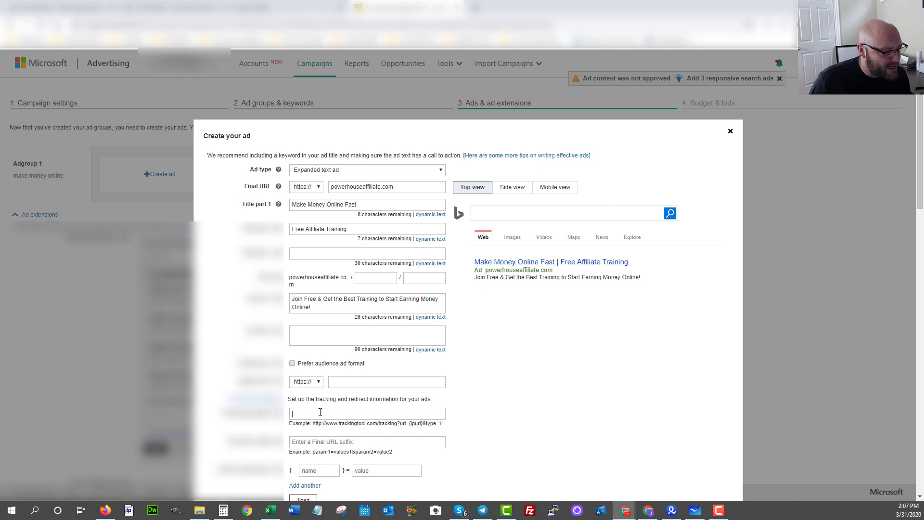
{"action": "key", "text": "ctrl+v"}
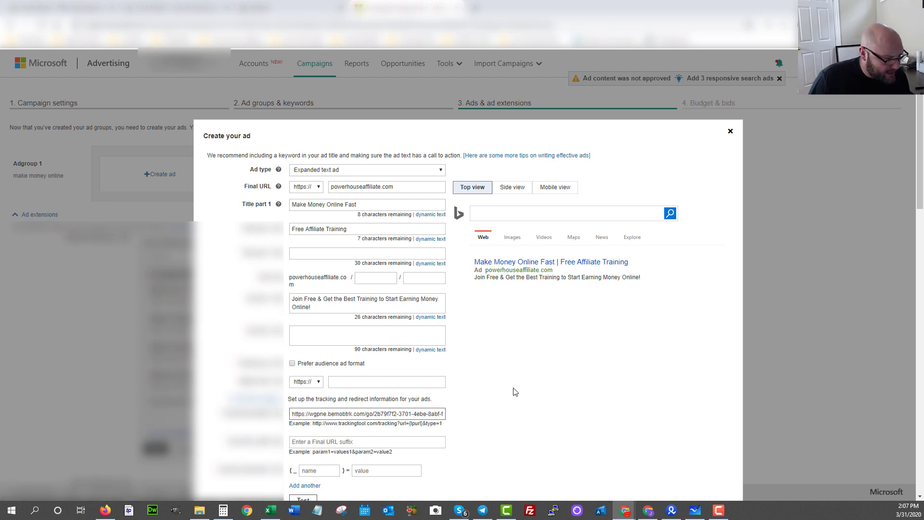
{"action": "scroll", "coordinate": [330, 385], "scroll_direction": "down", "scroll_amount": 1}
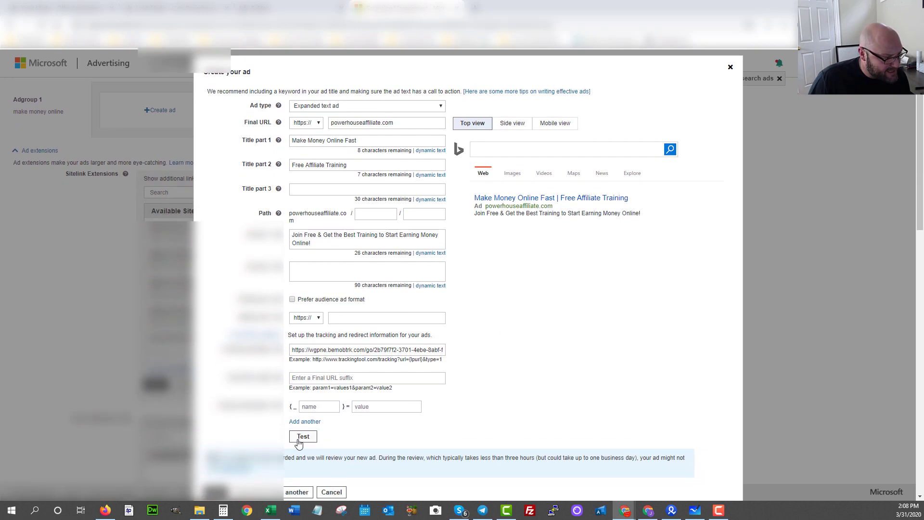
{"action": "left_click", "coordinate": [302, 436]}
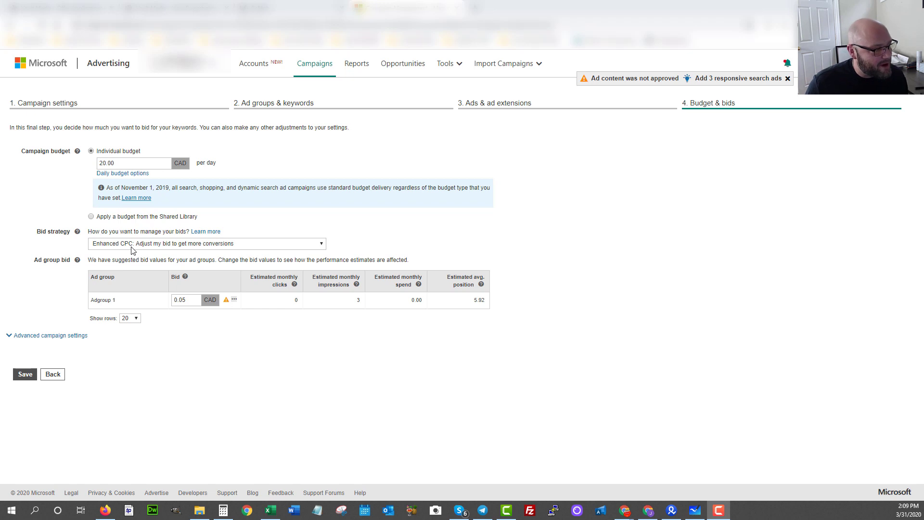
Save Adgroup 1's 0.18 CAD bid to create the campaign, then go to Everflow.
{"action": "left_click", "coordinate": [22, 375]}
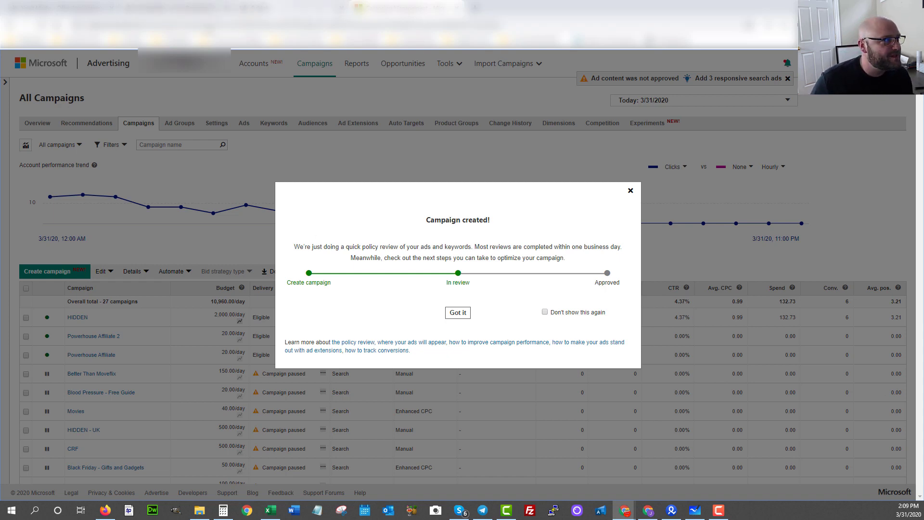
{"action": "left_click", "coordinate": [173, 6]}
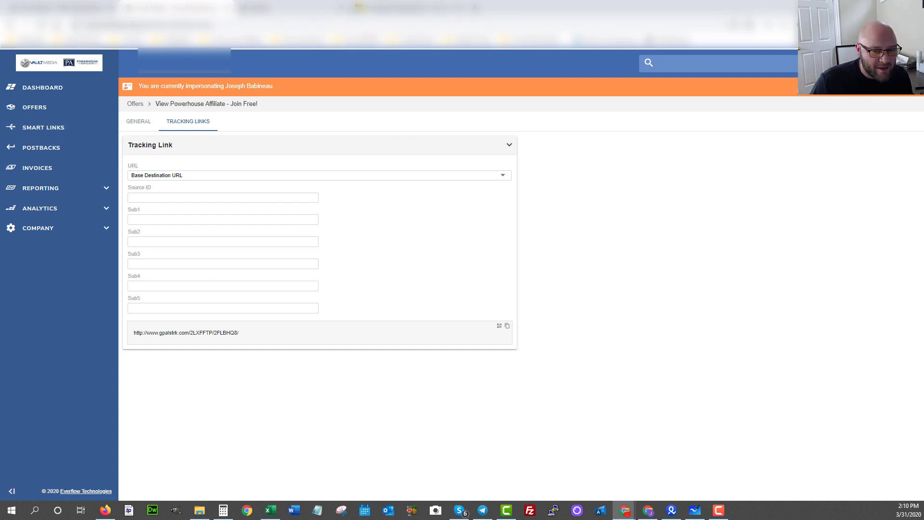
Return to Microsoft Advertising's All Campaigns list showing Powerhouse Affiliate 2 as Eligible.
{"action": "left_click", "coordinate": [376, 4]}
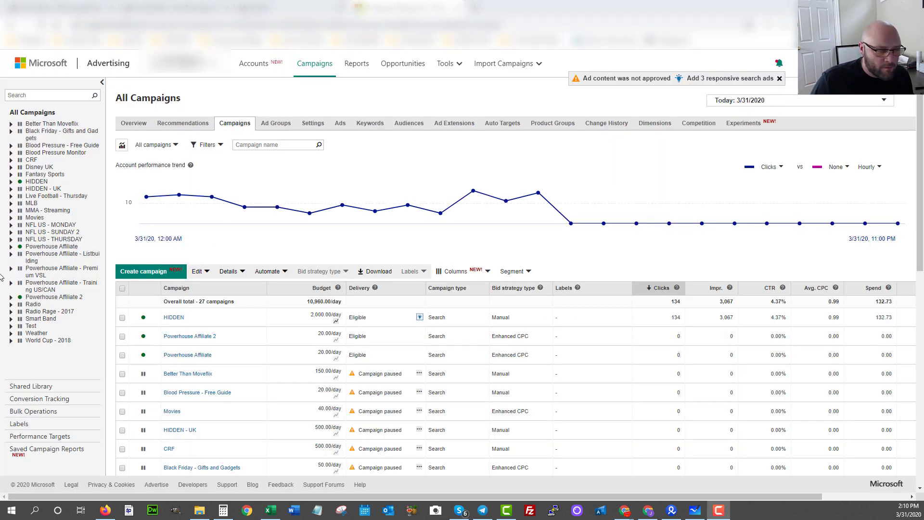
Open Conversion Tracking from the sidebar to reach the Conversion goals list.
{"action": "left_click", "coordinate": [29, 399]}
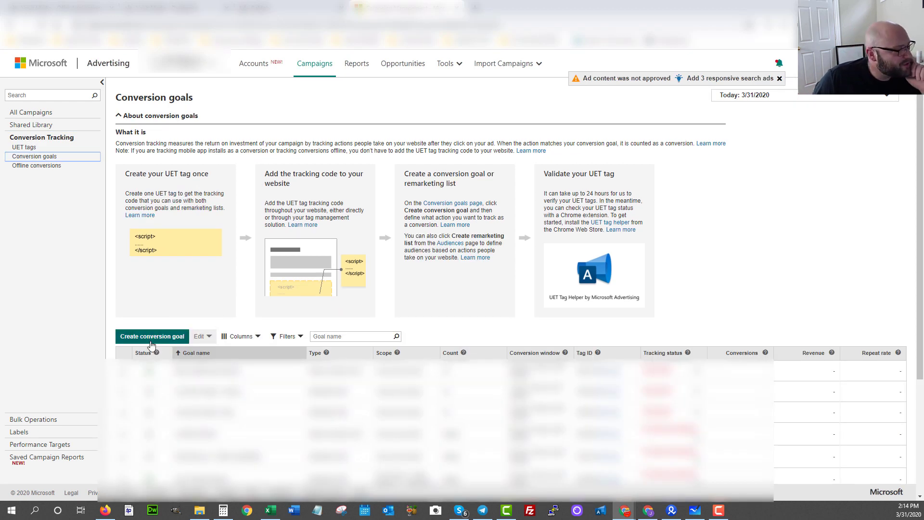
Create the Powerhouse Affiliate Lead goal worth 0.75 and copy its UET tag script.
{"action": "left_click", "coordinate": [141, 341]}
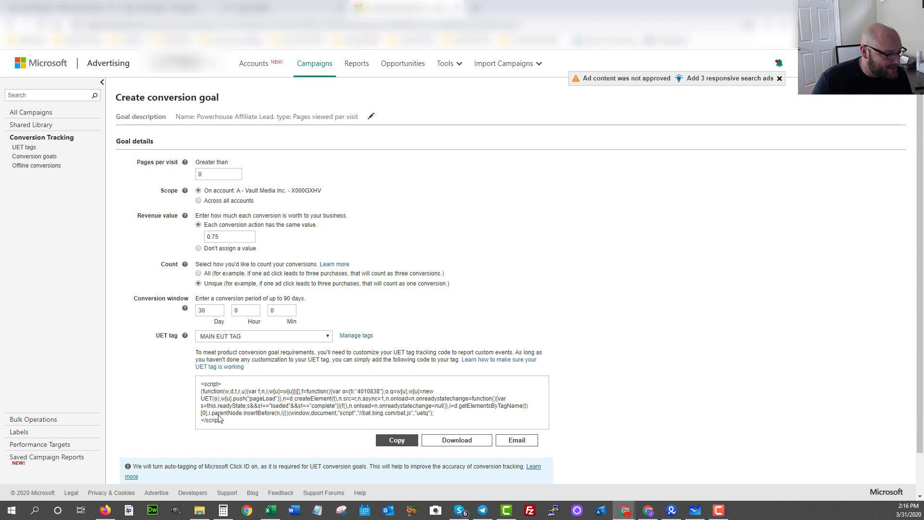
{"action": "left_click_drag", "start_coordinate": [220, 418], "coordinate": [192, 383]}
{"action": "left_click", "coordinate": [397, 440]}
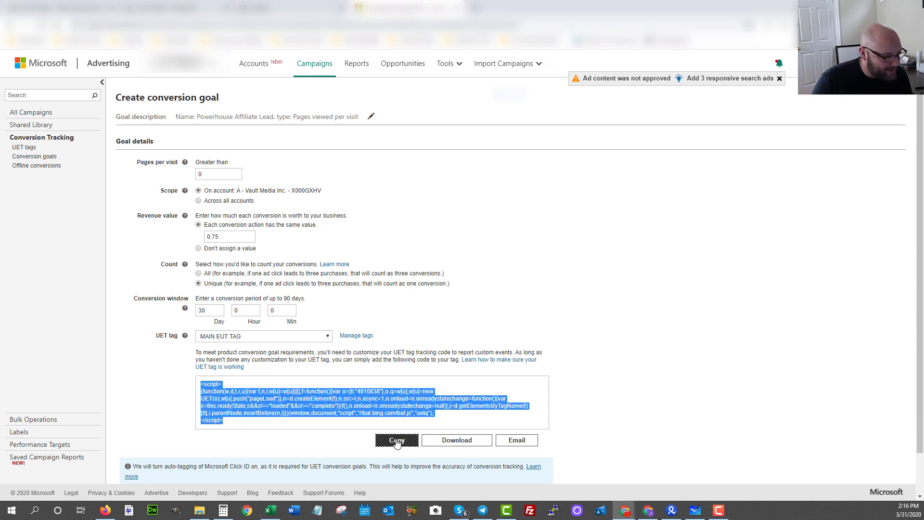
{"action": "right_click", "coordinate": [474, 76]}
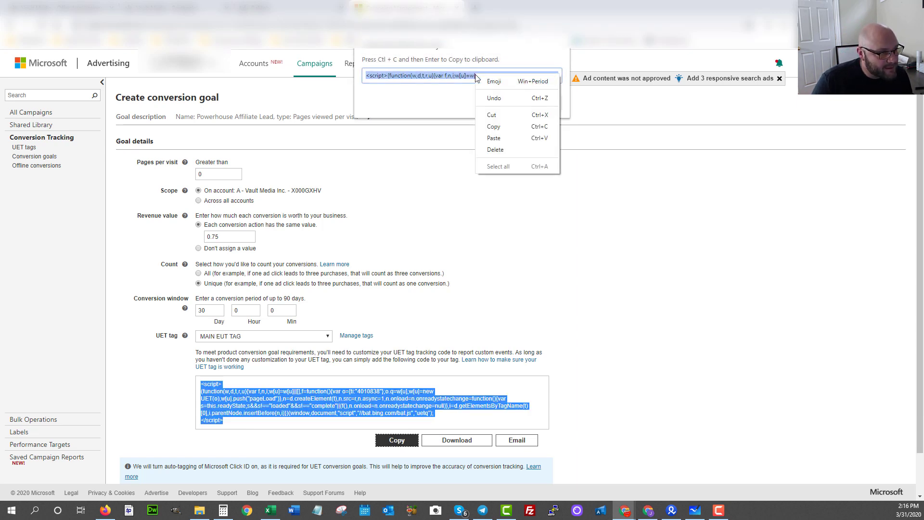
{"action": "left_click", "coordinate": [490, 124]}
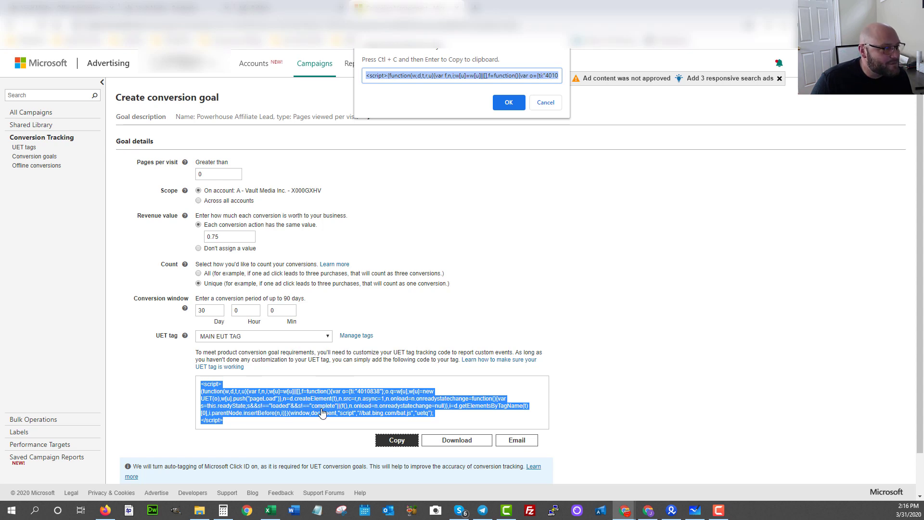
{"action": "left_click", "coordinate": [152, 6]}
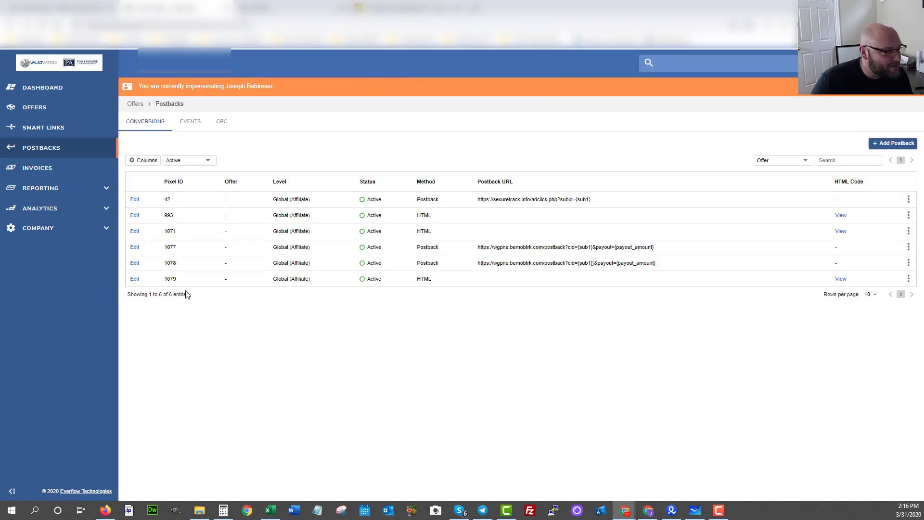
Append the UET script to postback 1079's HTML code with an https bat.bing.com source, and save.
{"action": "left_click", "coordinate": [908, 279]}
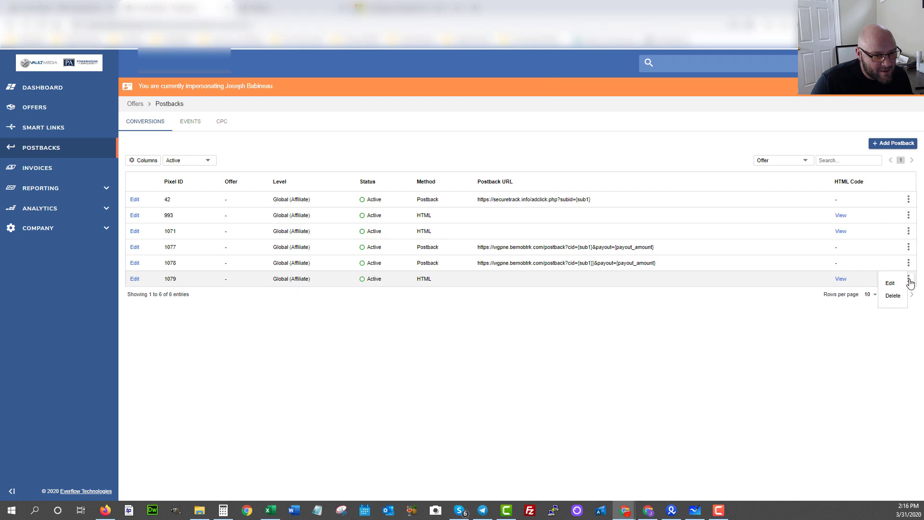
{"action": "left_click", "coordinate": [897, 285]}
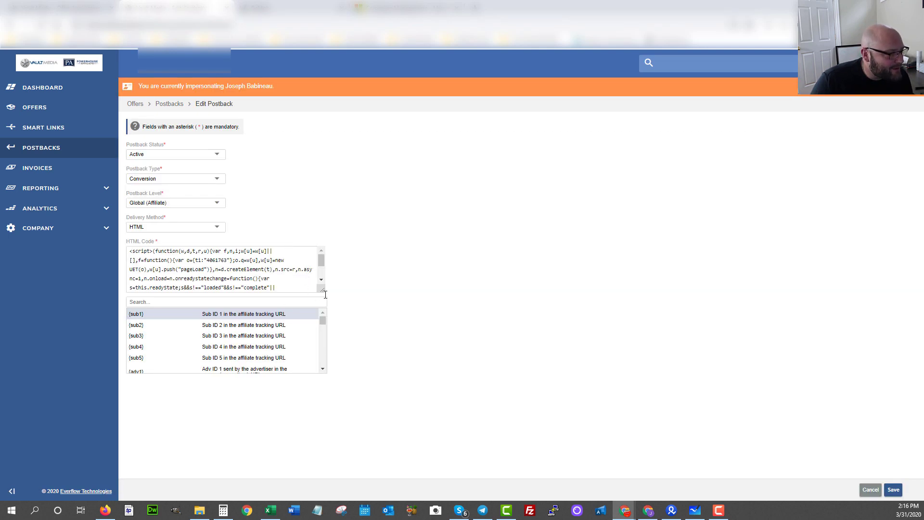
{"action": "left_click_drag", "start_coordinate": [323, 291], "coordinate": [354, 349]}
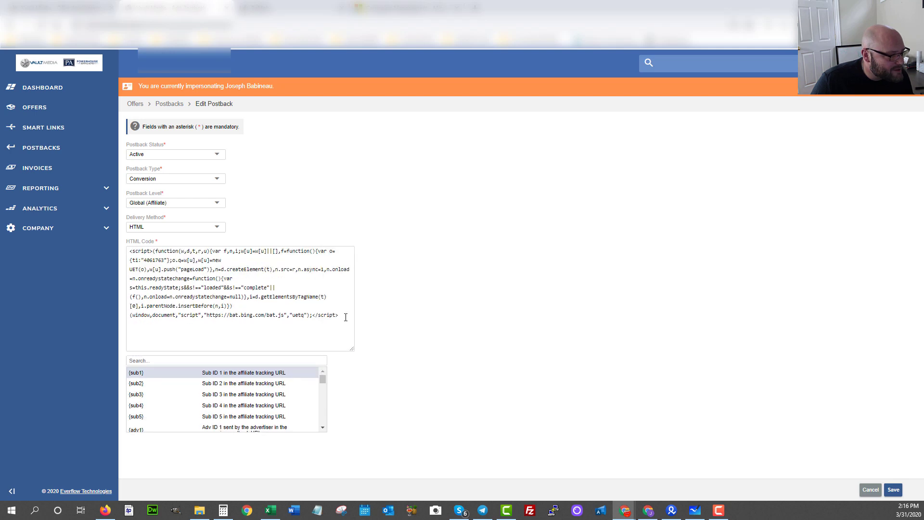
{"action": "left_click", "coordinate": [344, 317]}
{"action": "key", "text": "ctrl+v"}
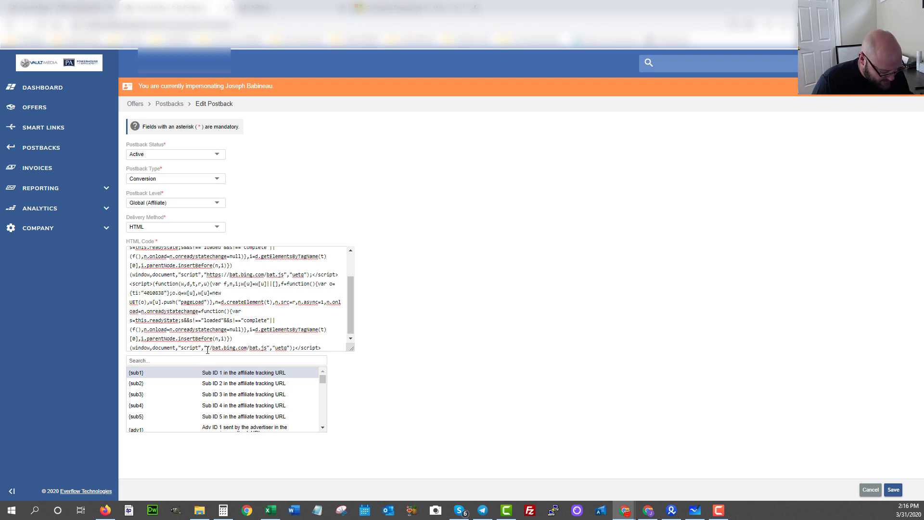
{"action": "type", "text": "https:/"}
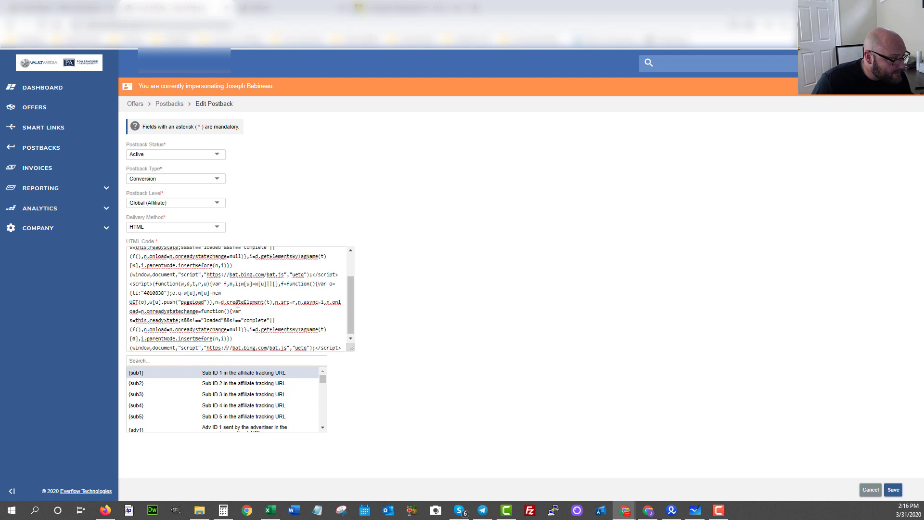
{"action": "scroll", "coordinate": [238, 304], "scroll_direction": "up", "scroll_amount": 1}
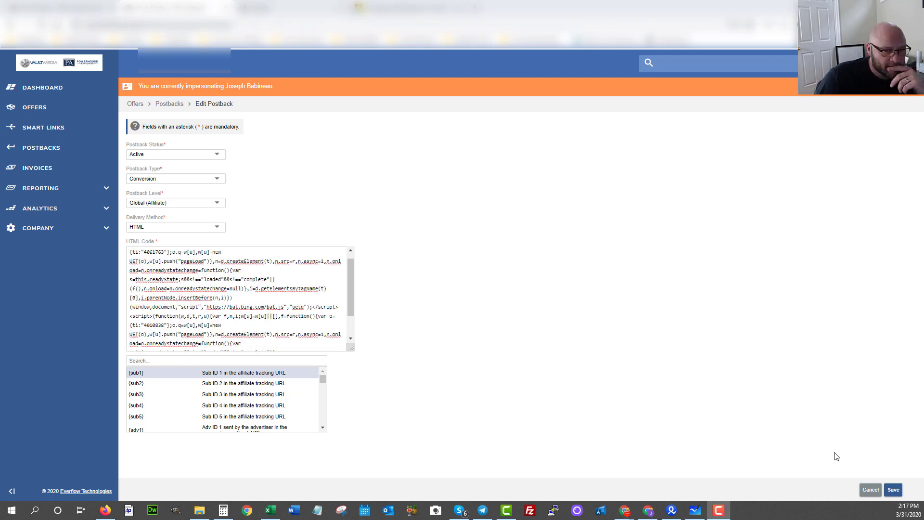
{"action": "left_click", "coordinate": [891, 491]}
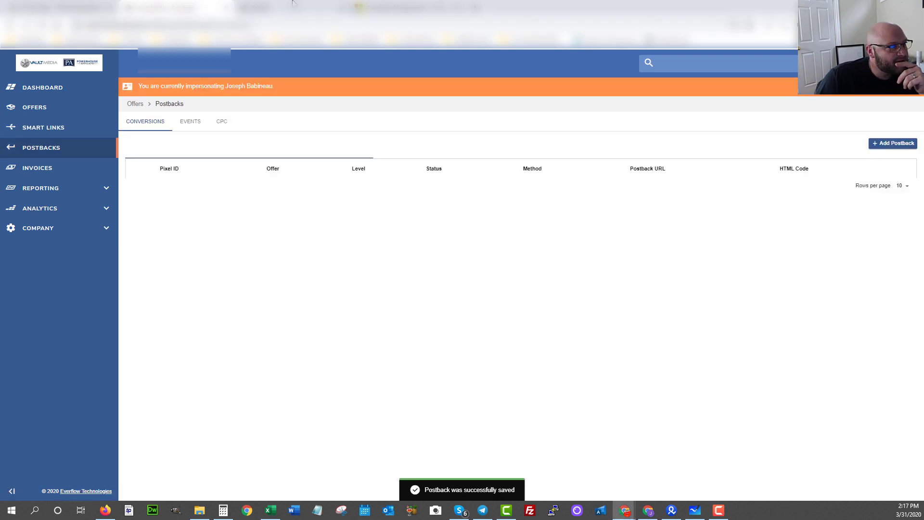
Save the new UET conversion goal in Microsoft Advertising, then return to BeMob's campaign links.
{"action": "left_click", "coordinate": [375, 8]}
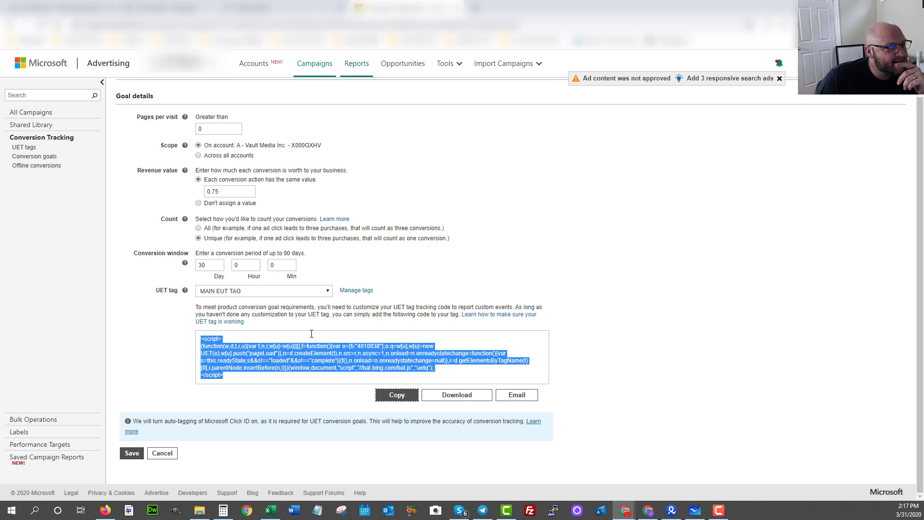
{"action": "left_click", "coordinate": [136, 456]}
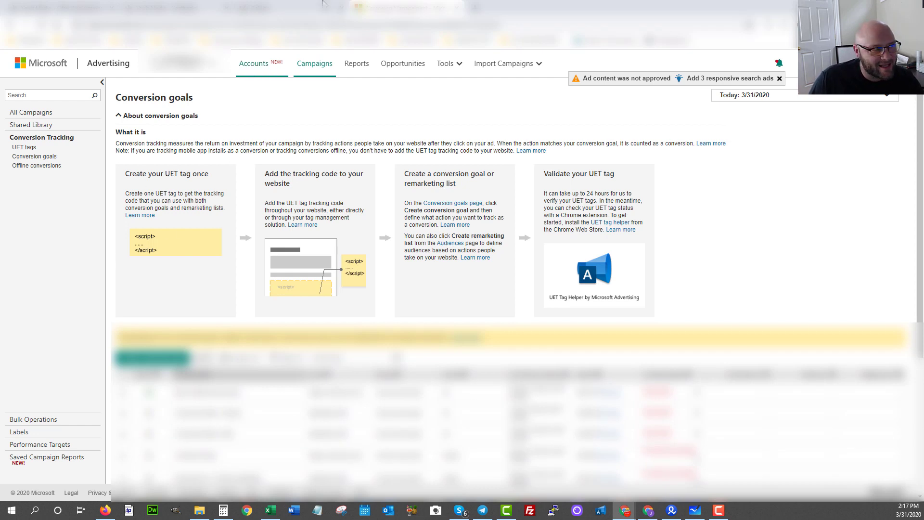
{"action": "left_click", "coordinate": [246, 7]}
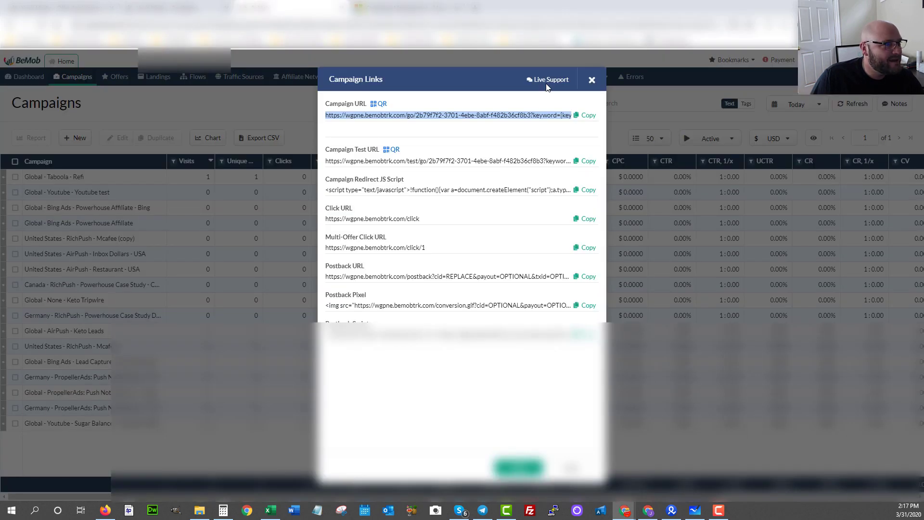
Close the Campaign Links window to reveal BeMob's Campaigns list.
{"action": "left_click", "coordinate": [592, 80]}
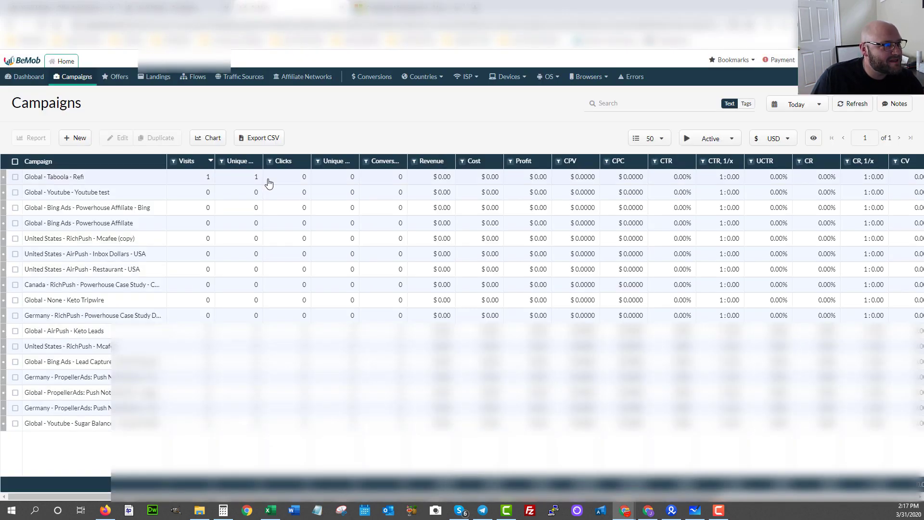